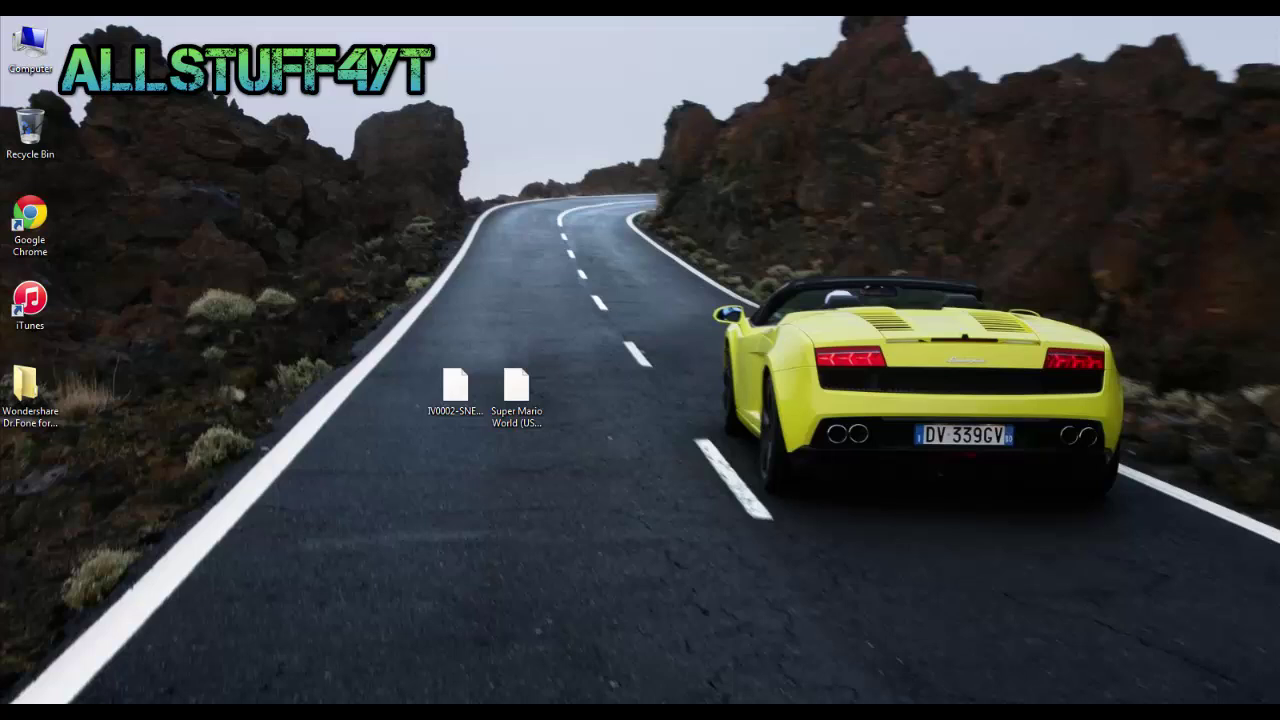
- Select the IV0002-SNES90000 .pkg installer on the desktop
click(457, 395)
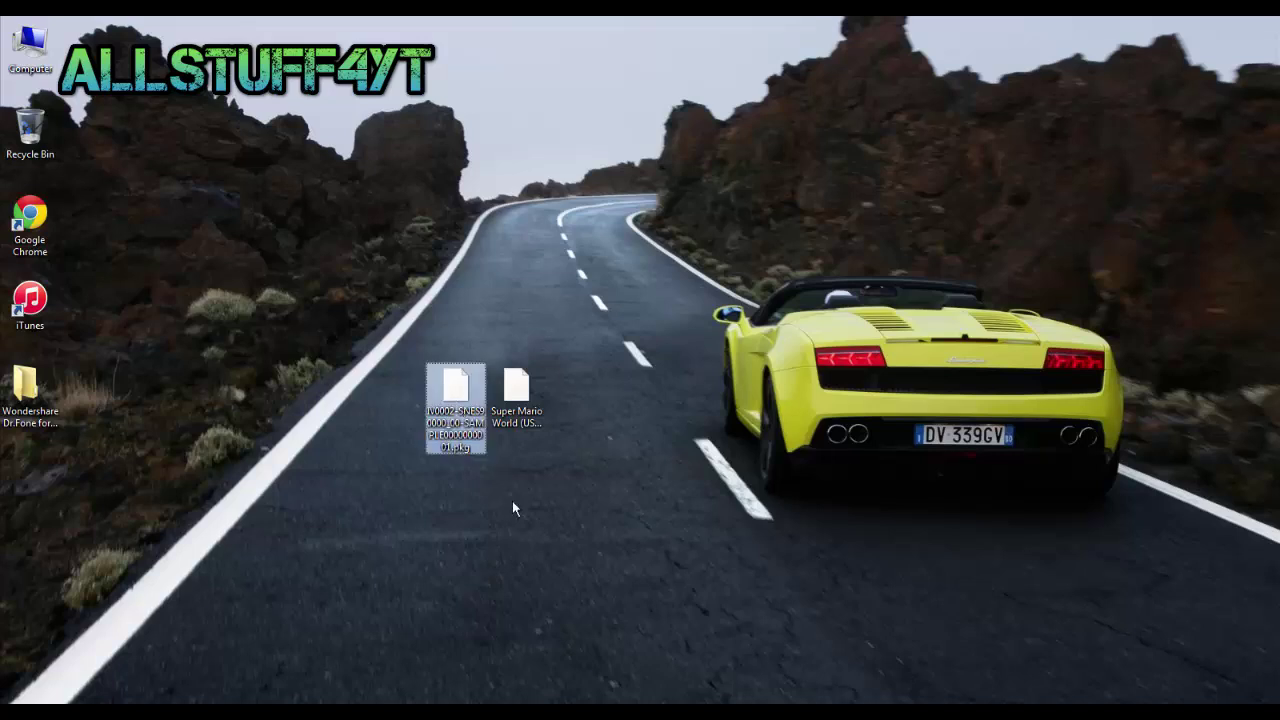
- Copy the IV0002-SNES90000 .pkg into drive G:, replacing the old copy, then minimize the drive window
click(382, 546)
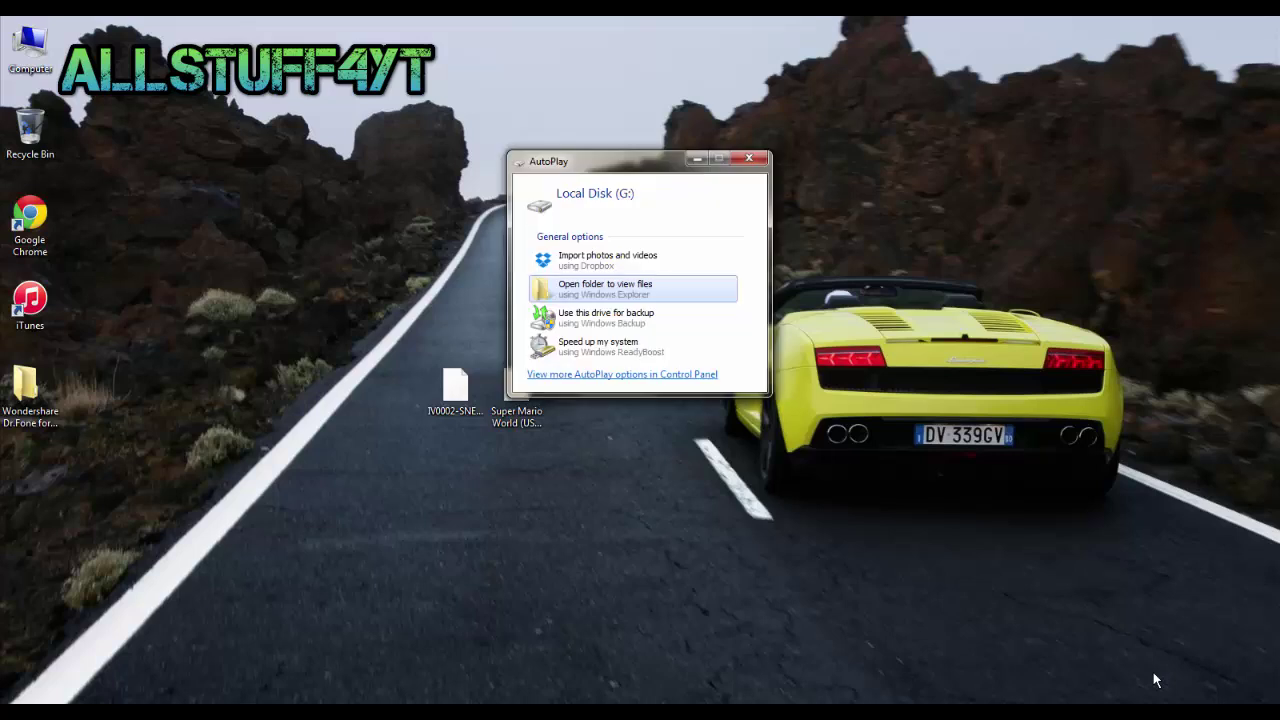
click(565, 301)
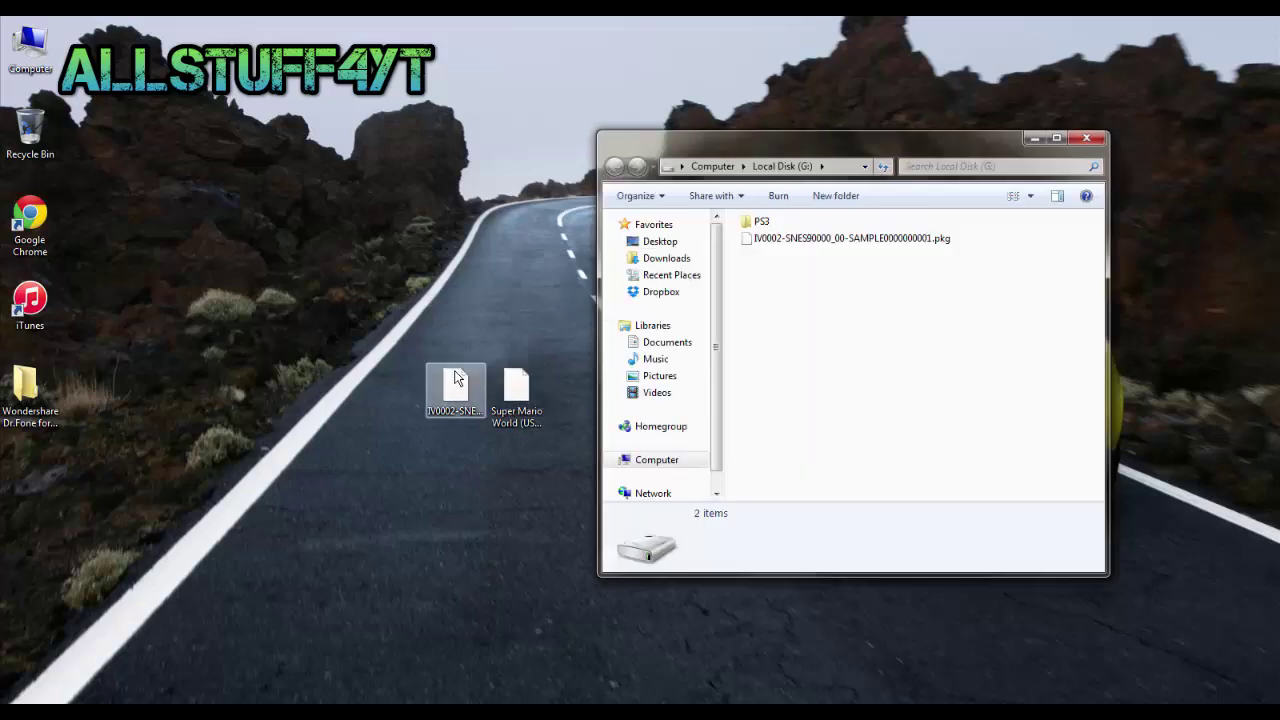
drag(741, 350, 819, 344)
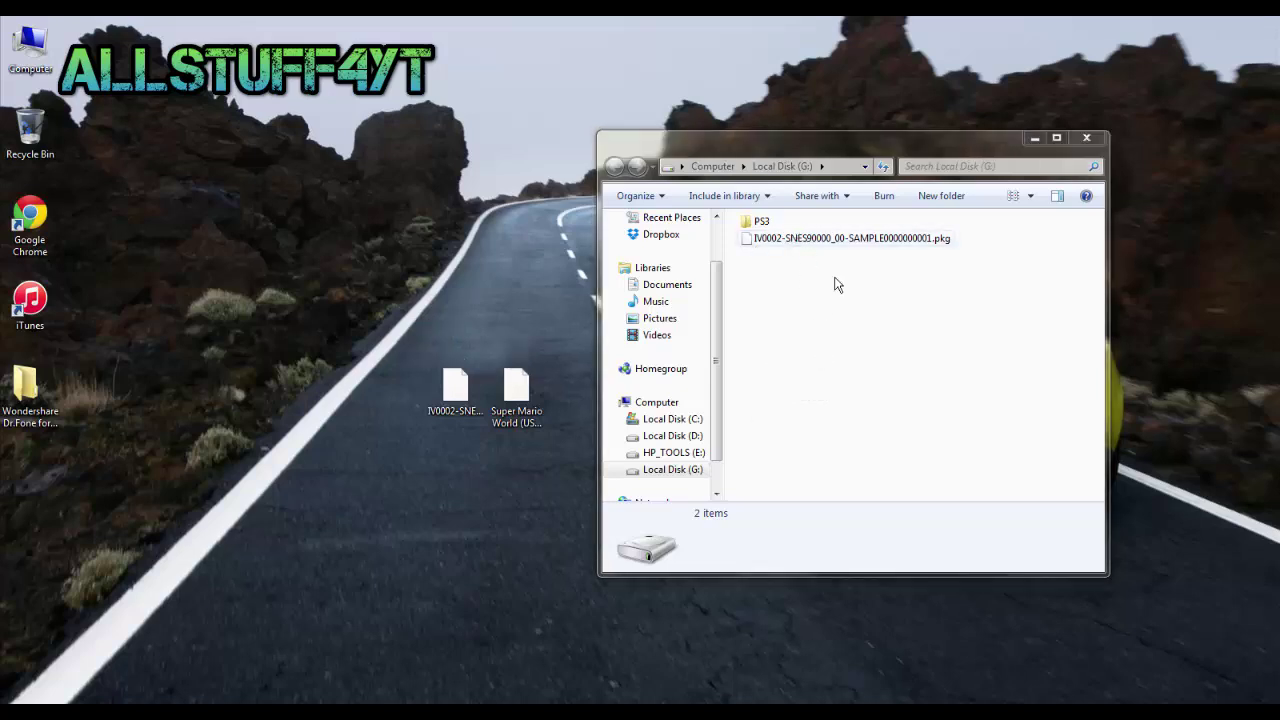
click(651, 320)
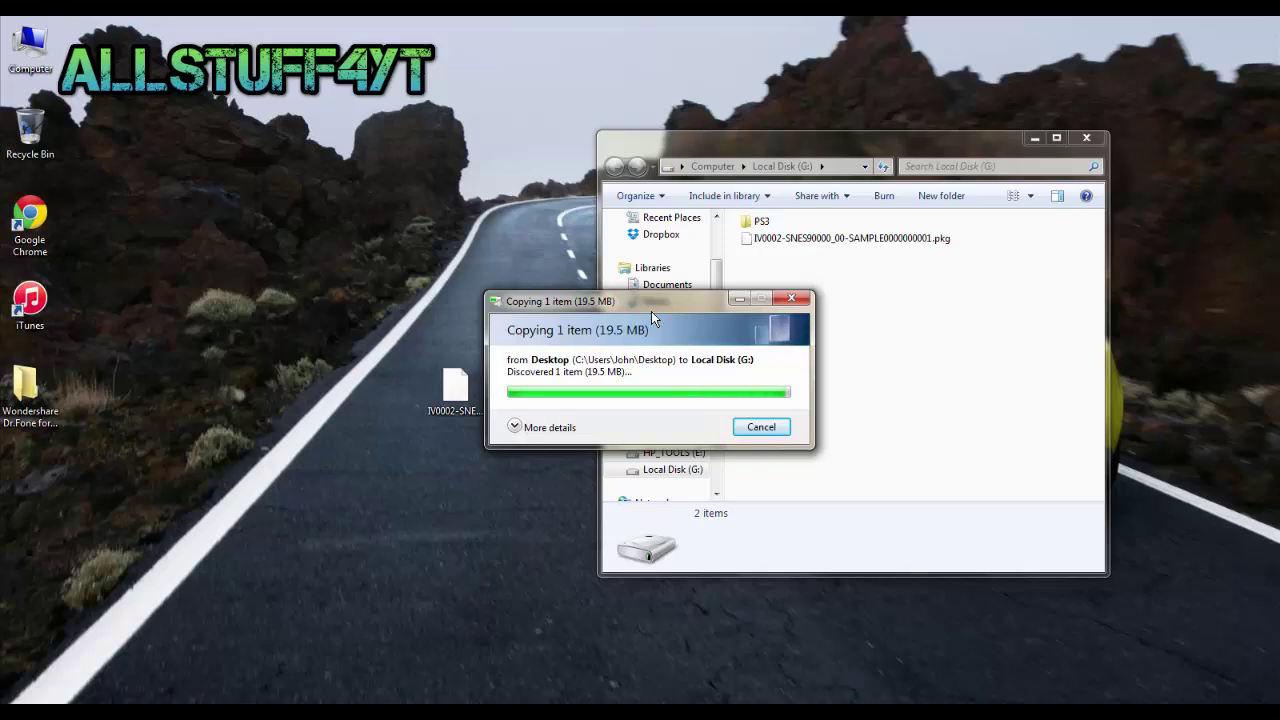
click(840, 421)
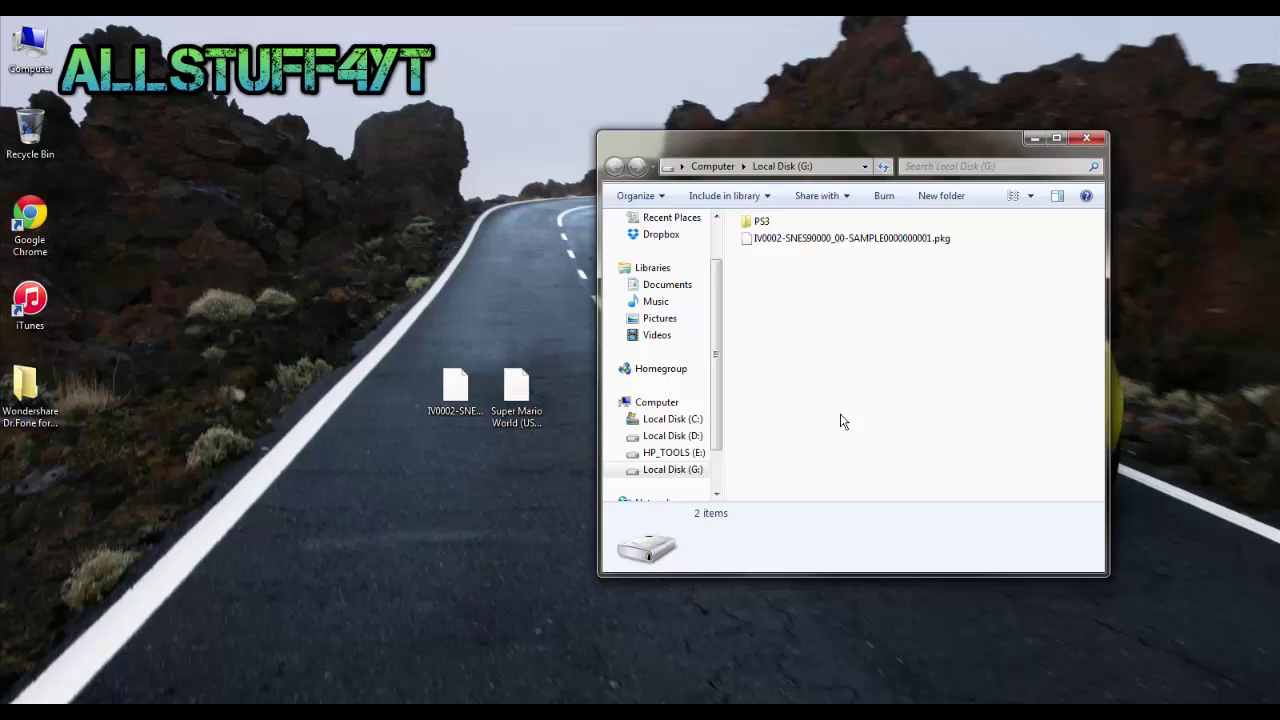
click(1024, 141)
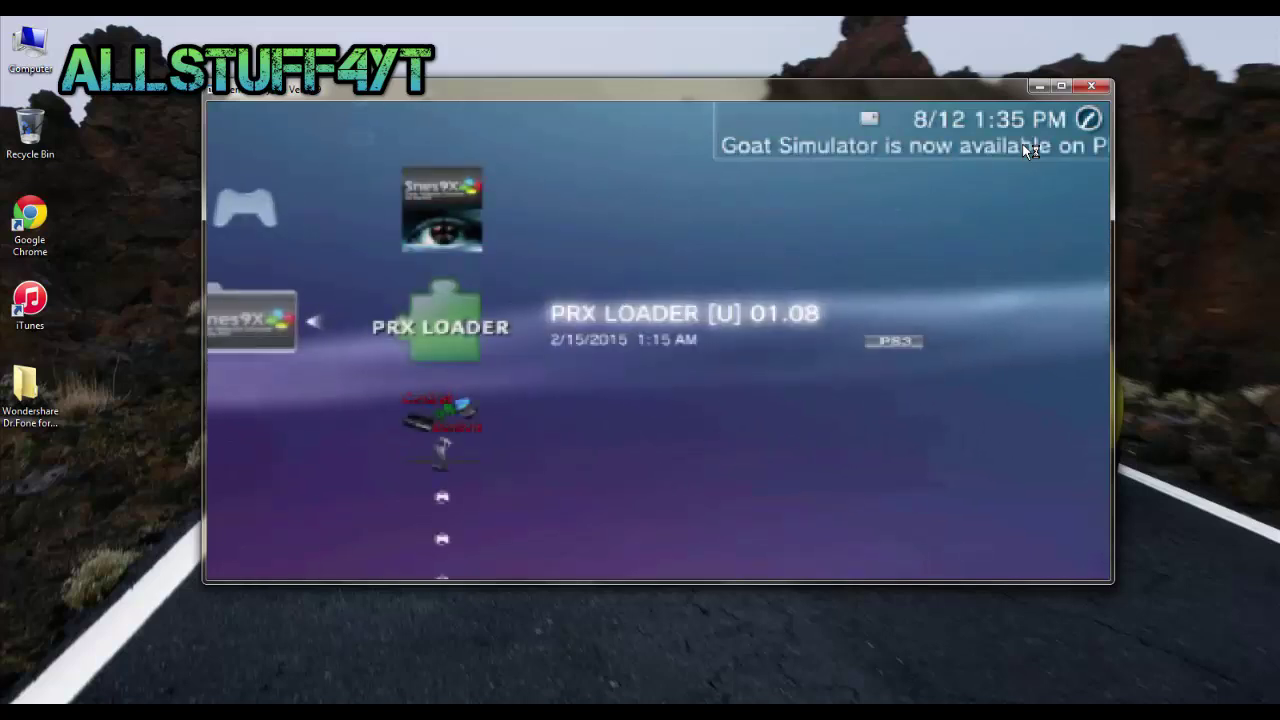
- Move down the PlayStation®3 folder past SNES9xNext PS3 to Rebug Toolbox and launch it
key(Up)
key(Up)
key(Down)
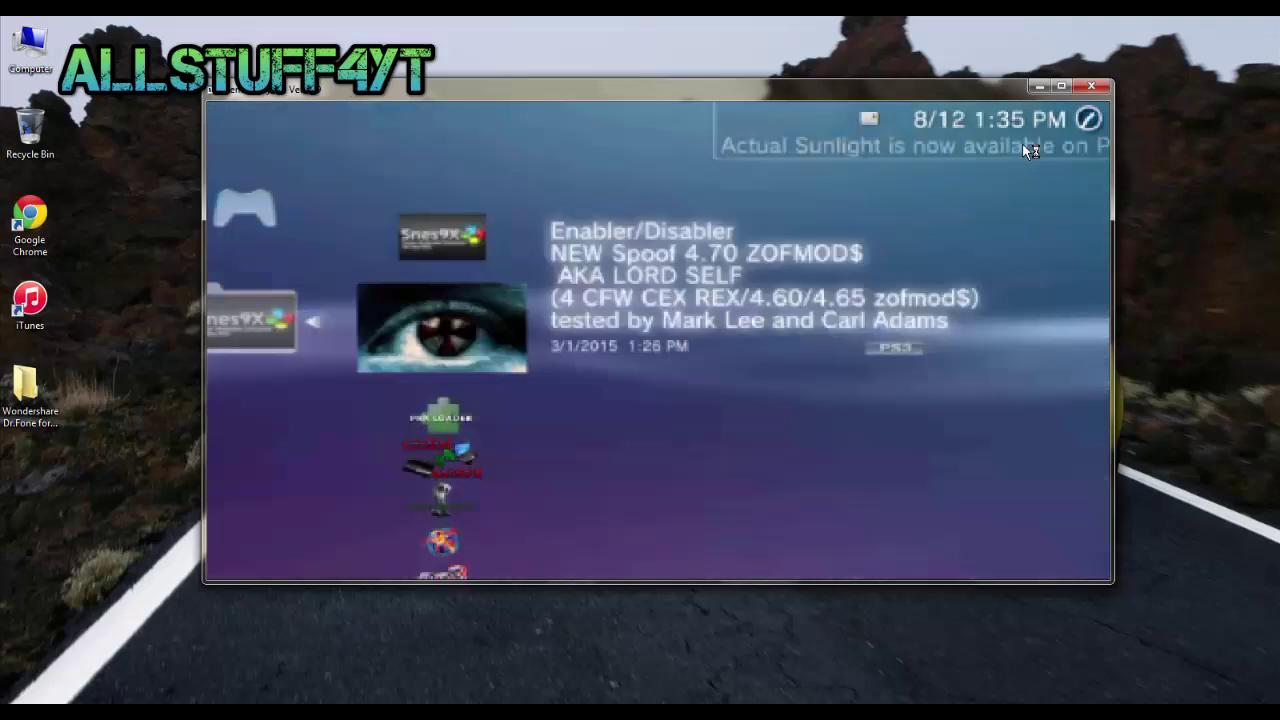
key(Down)
key(Down)
key(Down)
key(Down)
key(Down)
key(Down)
key(Down)
key(Down)
key(Down)
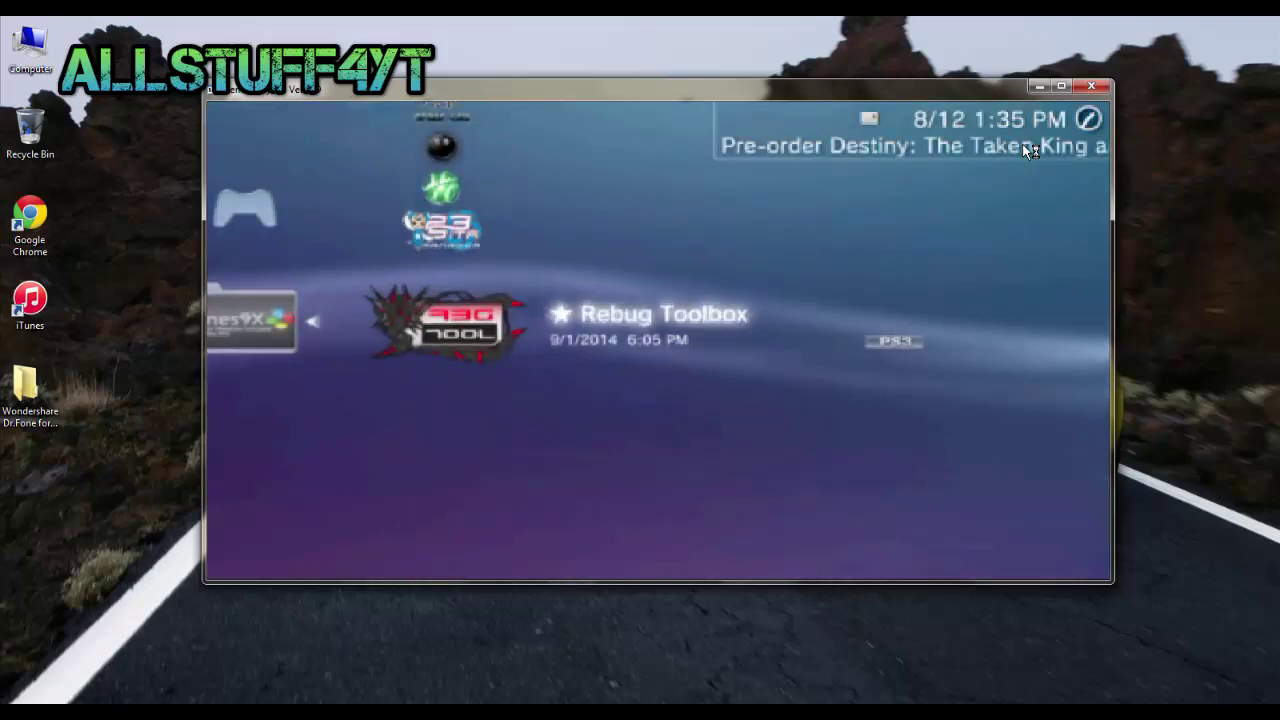
key(x)
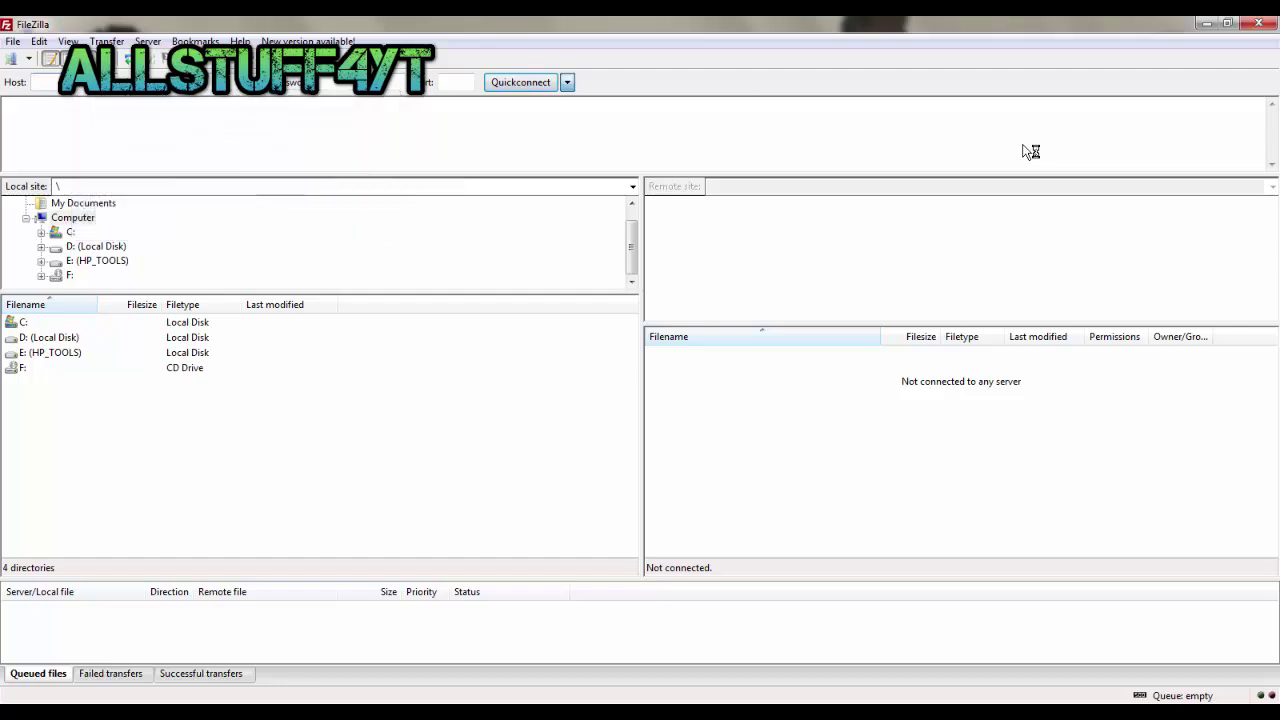
- Quickconnect to the PS3 at 192.168.1.91 and open /dev_hdd0/game
click(566, 82)
key(Up)
key(Return)
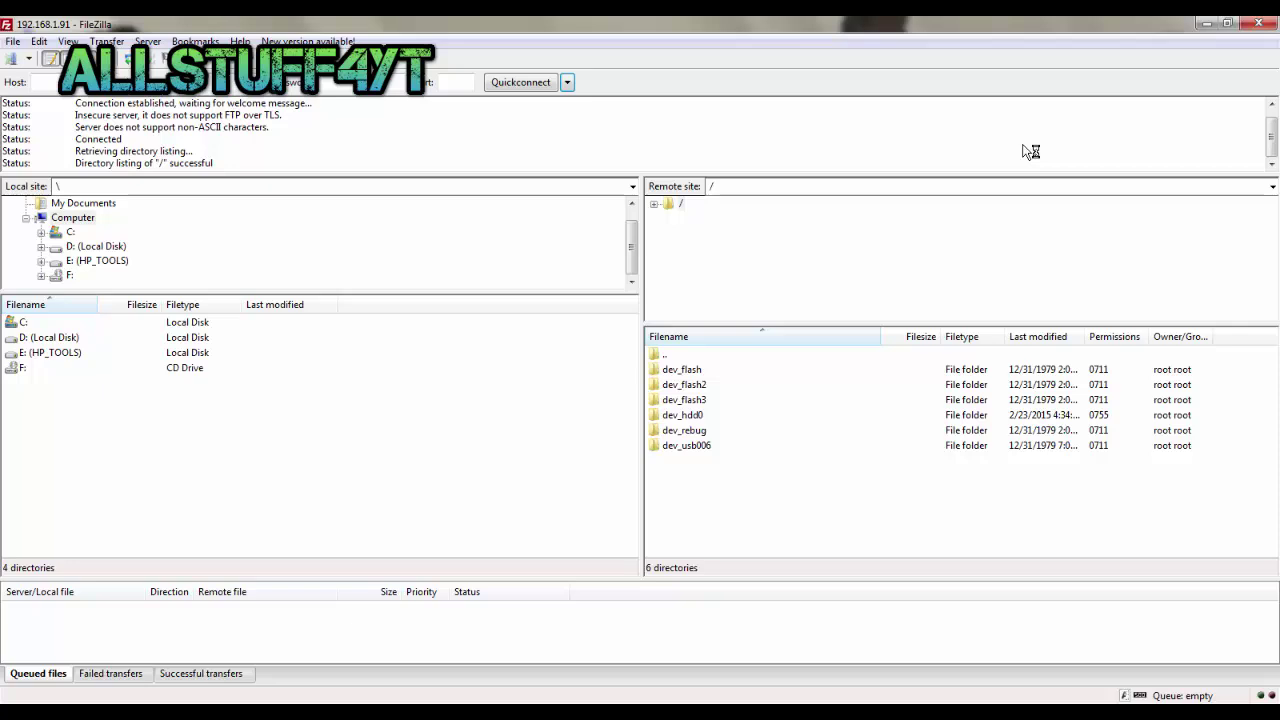
key(Down)
key(Down)
key(Down)
key(Down)
key(Down)
key(Return)
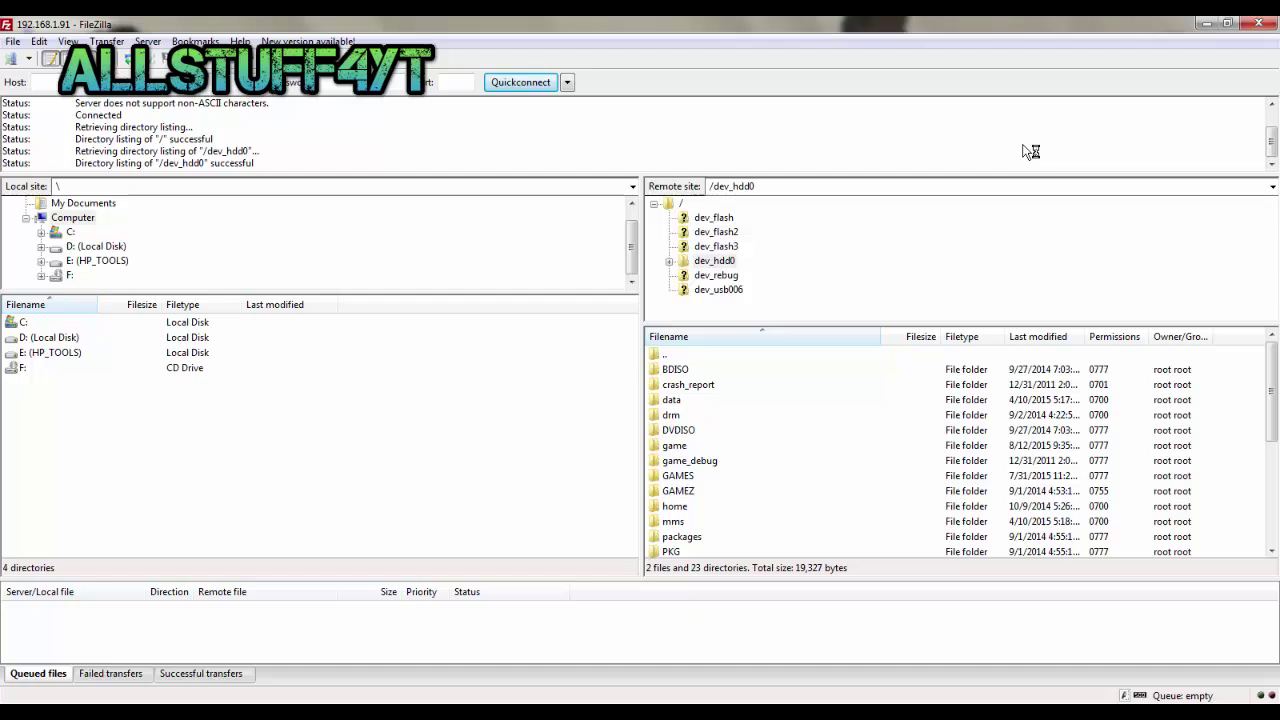
key(g)
key(Return)
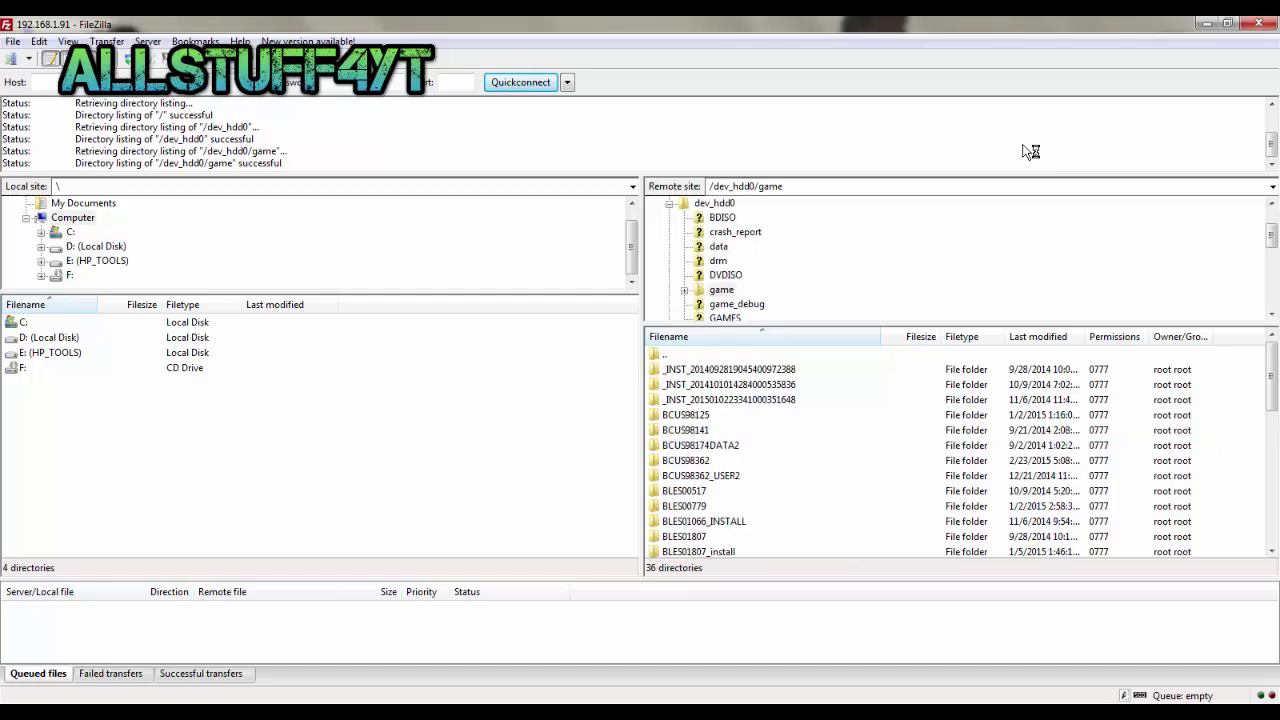
- Open SNES90000 > USRDIR > roms, showing pong.sfc, and shrink the FileZilla window
key(End)
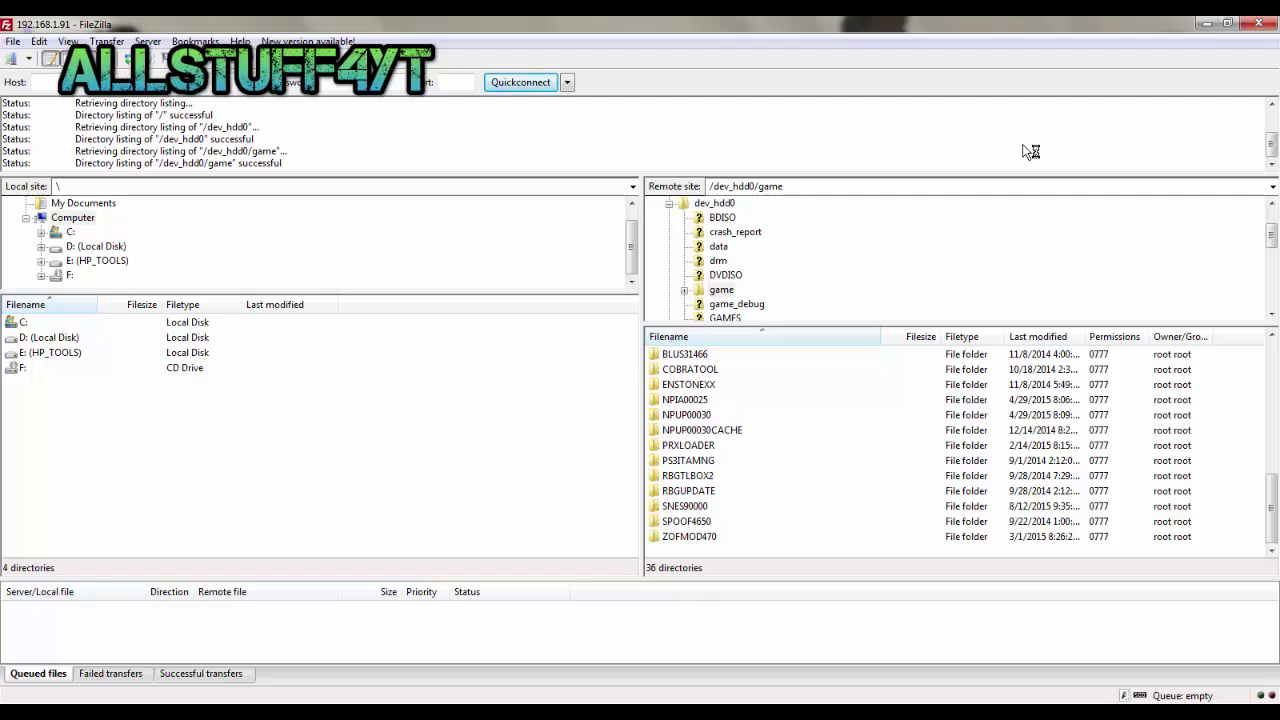
key(s)
key(Return)
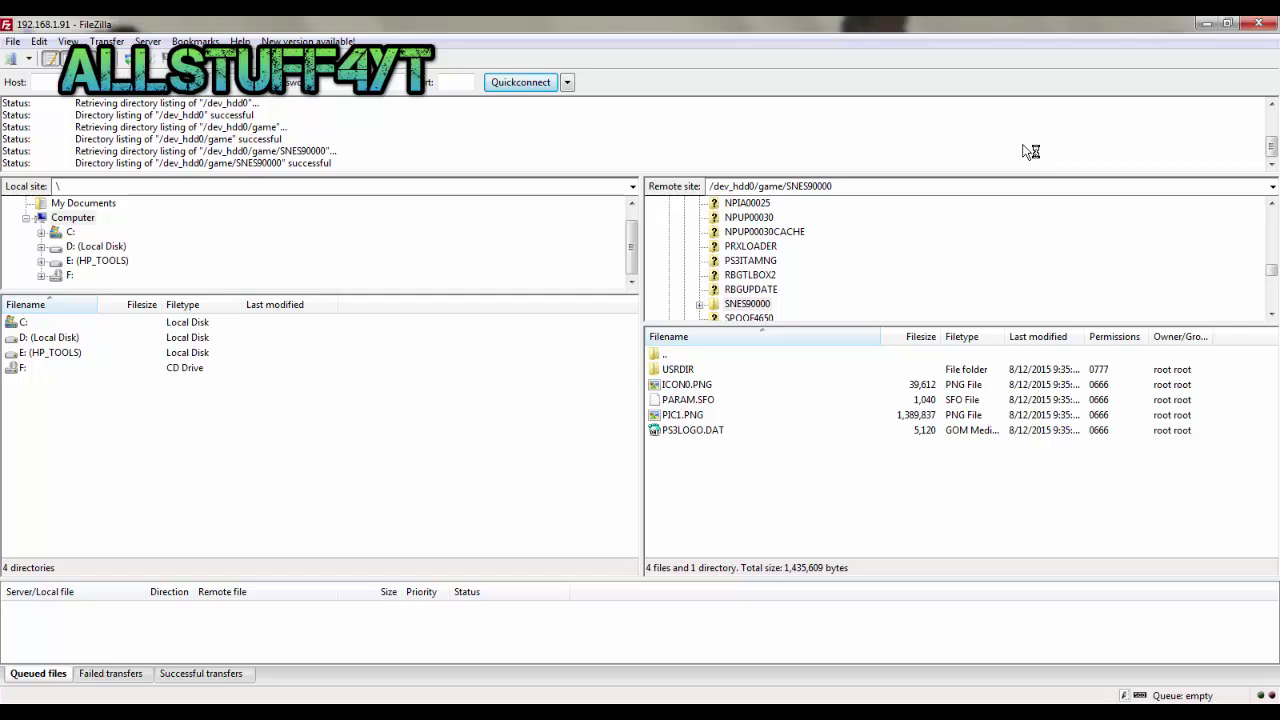
key(u)
key(Return)
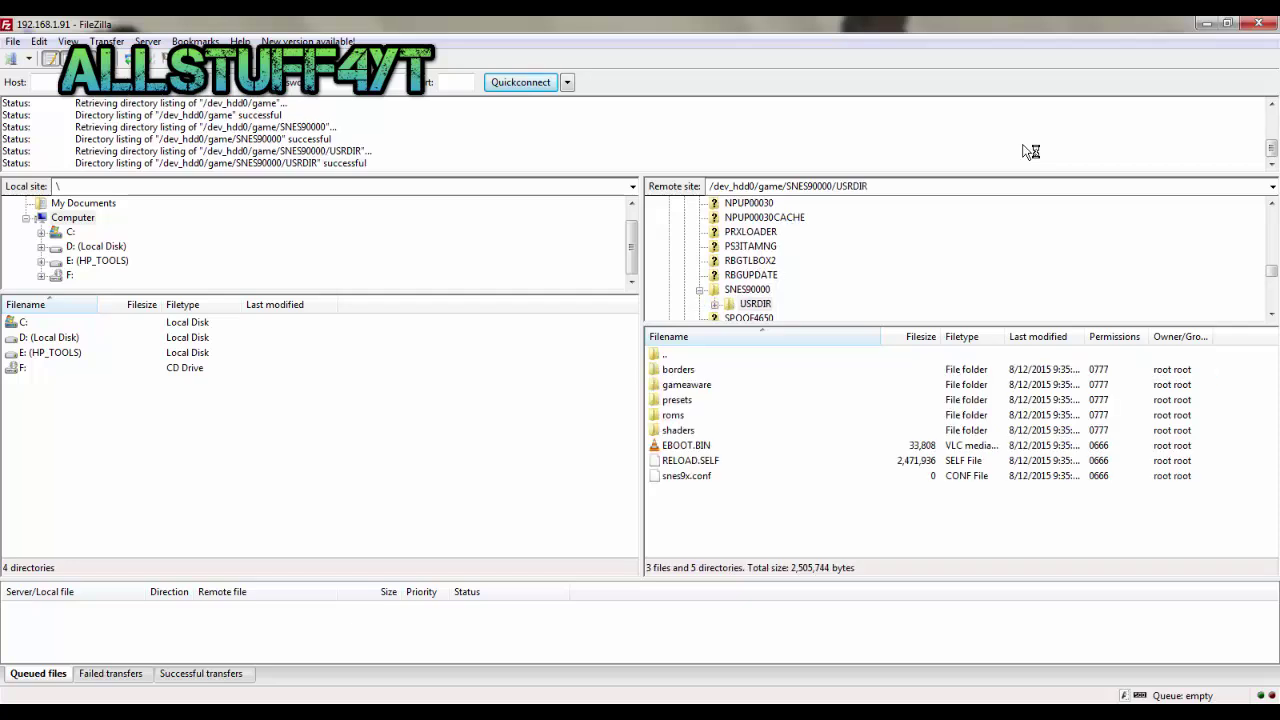
key(r)
key(Return)
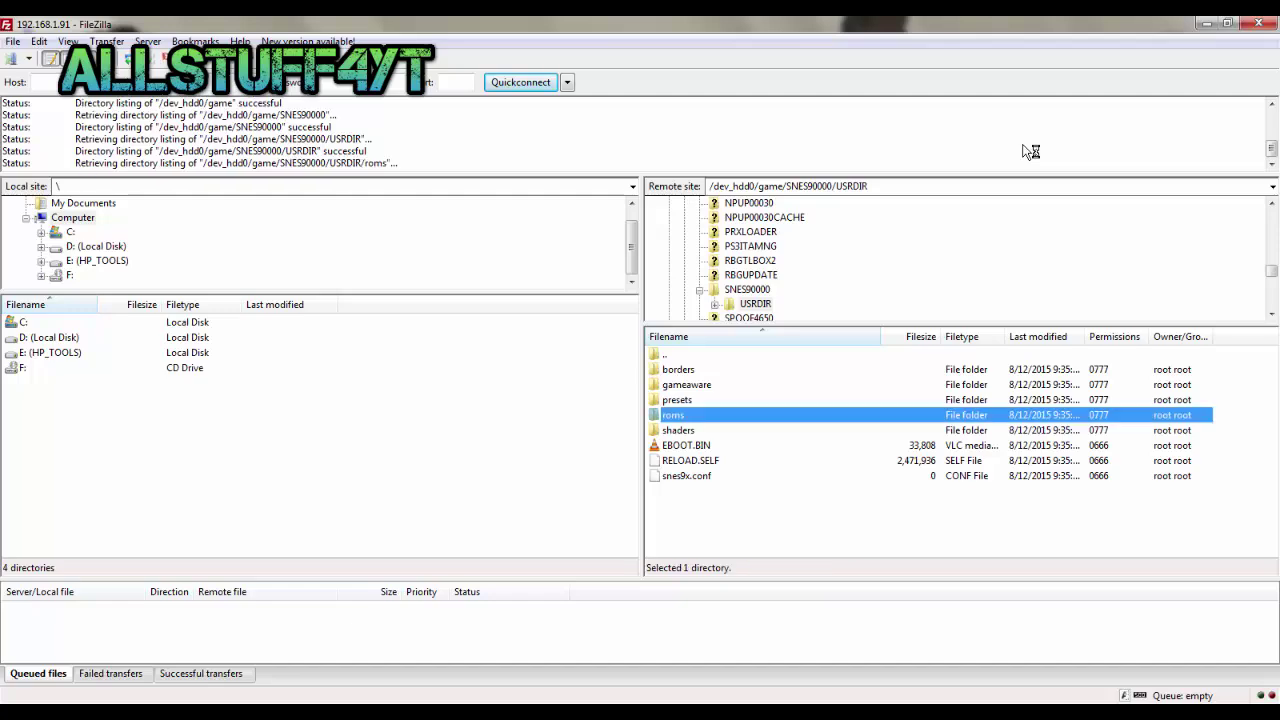
key(super+Down)
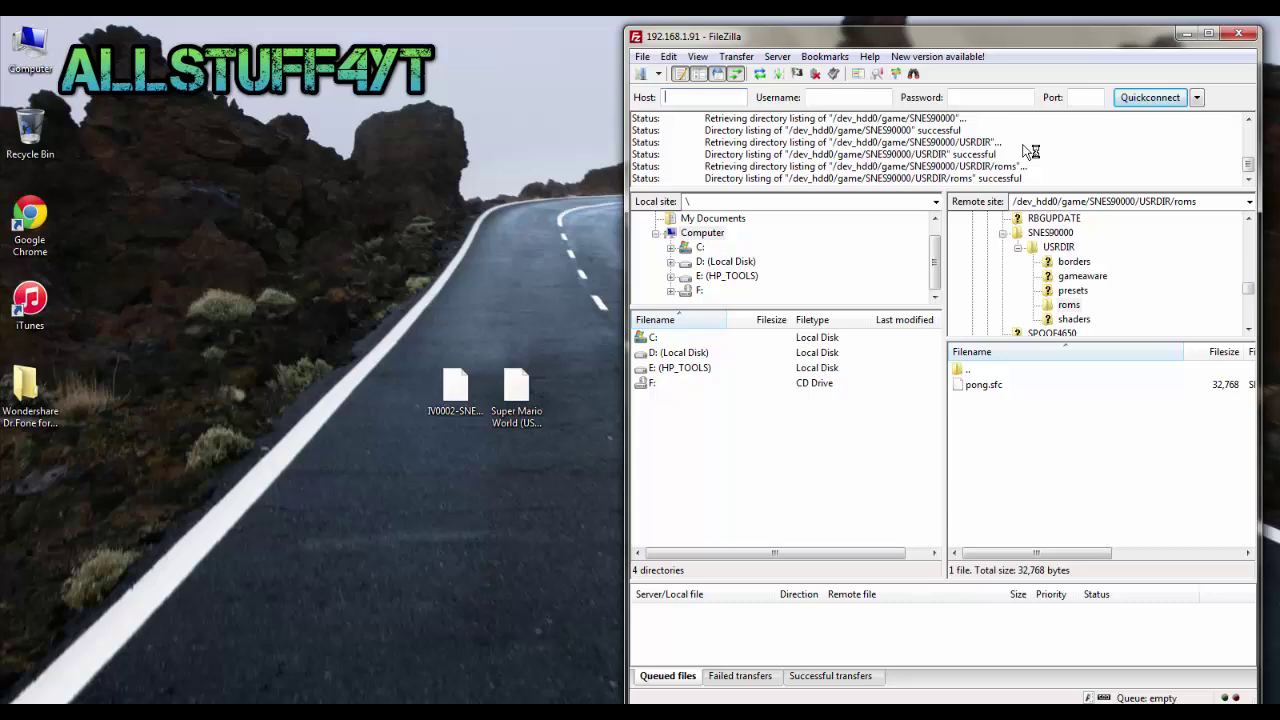
- Drag Super Mario World (USA).sfc into the remote roms folder, then close FileZilla
click(516, 395)
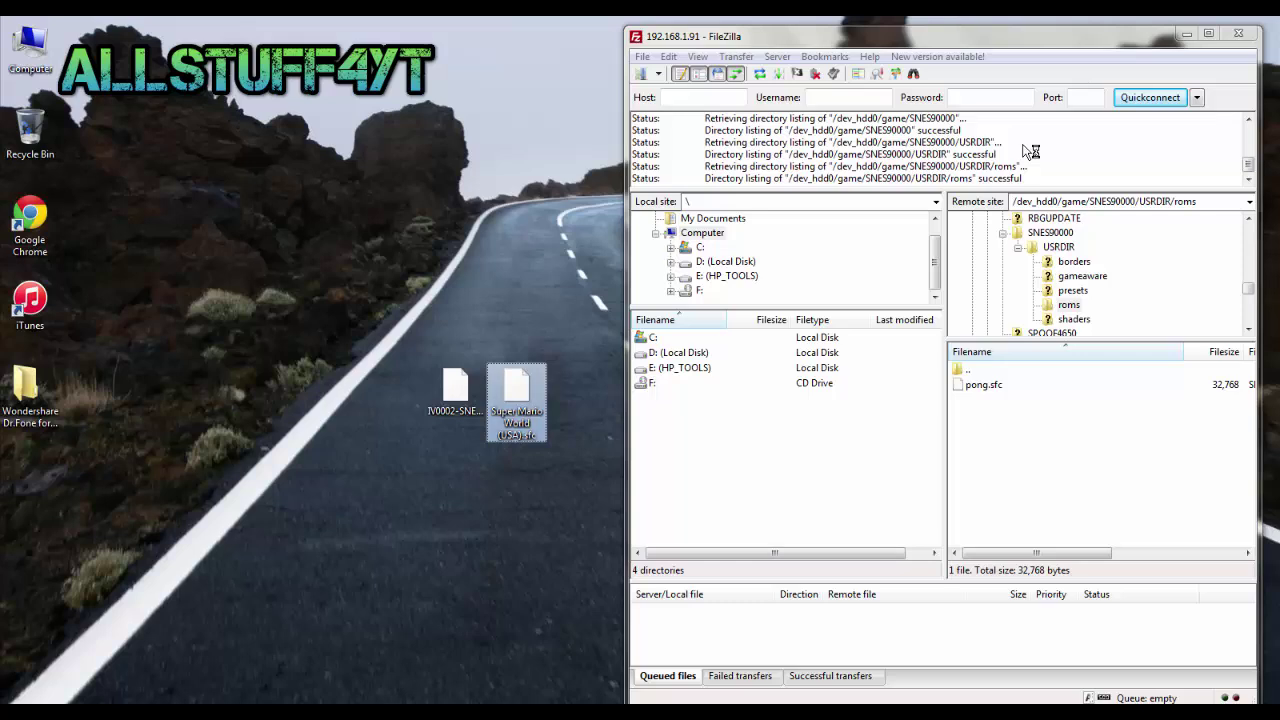
drag(516, 400, 993, 430)
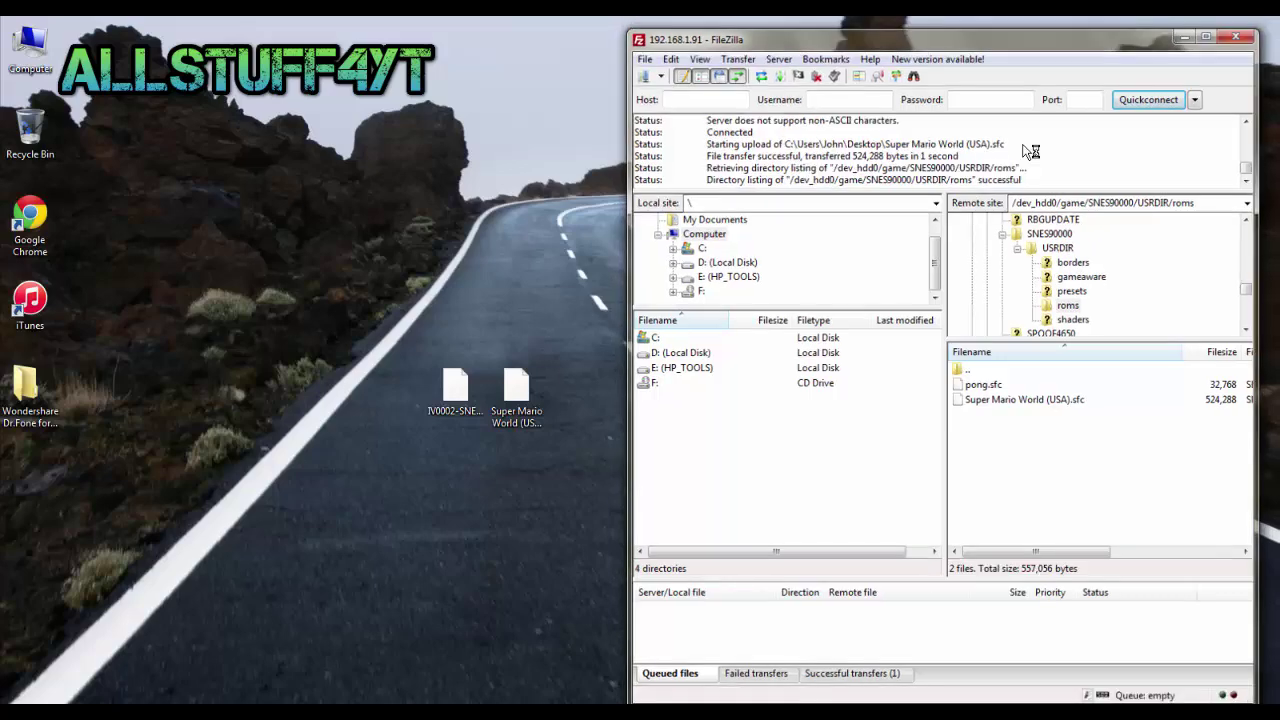
key(alt+F4)
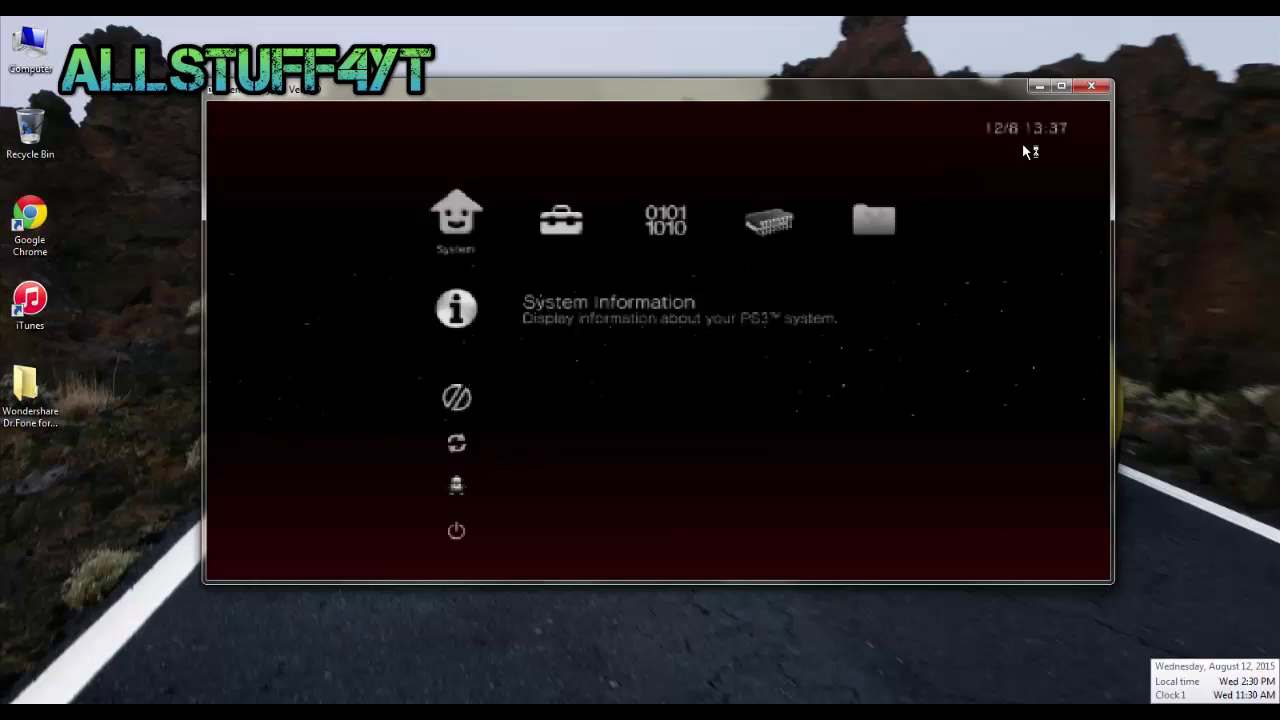
- Move to the Quit option in the Rebug Toolbox menu
key(Down)
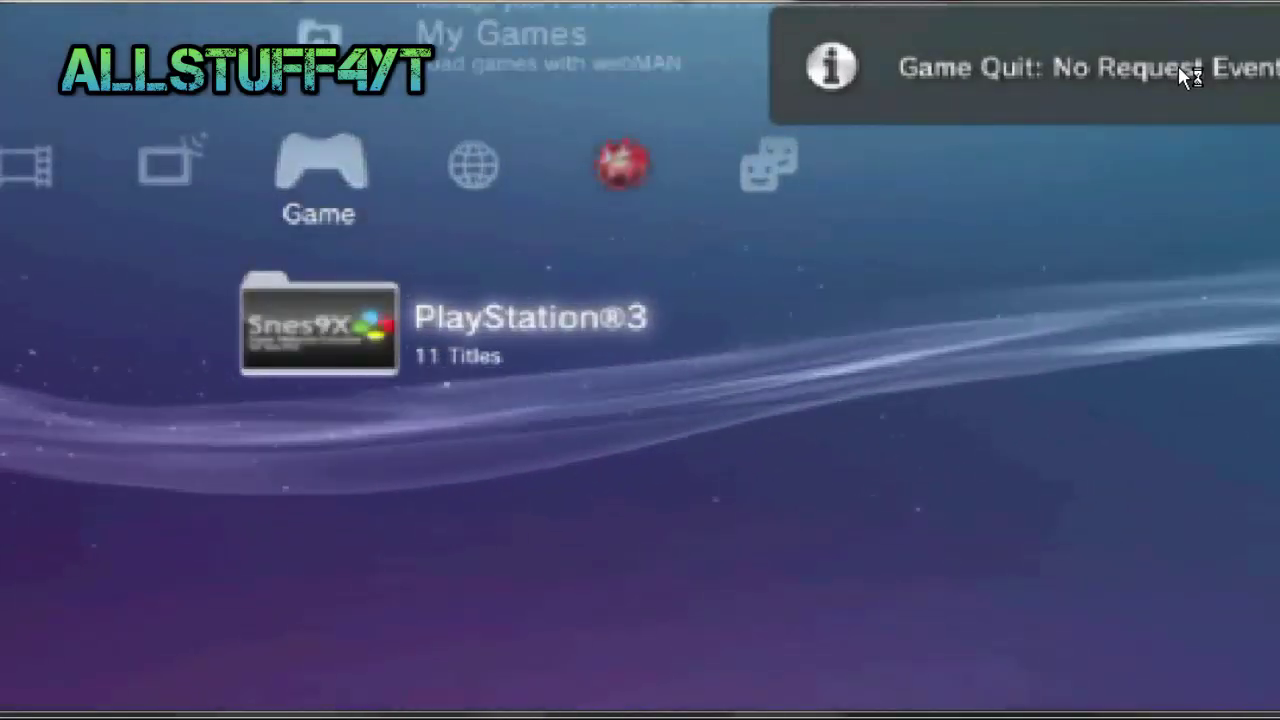
- Open the PlayStation®3 folder and highlight SNES9xNext PS3
key(x)
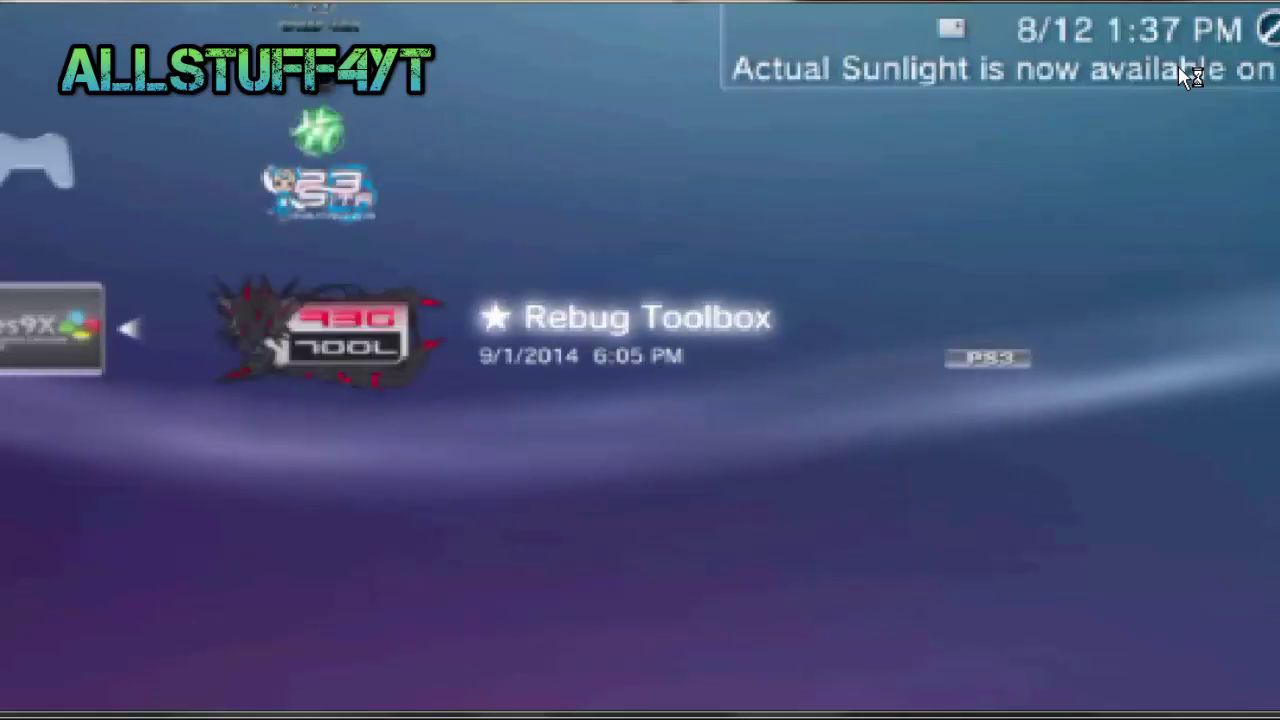
key(Up)
key(Up)
key(Up)
key(Up)
key(Up)
key(Up)
key(Up)
key(Up)
key(Up)
key(Up)
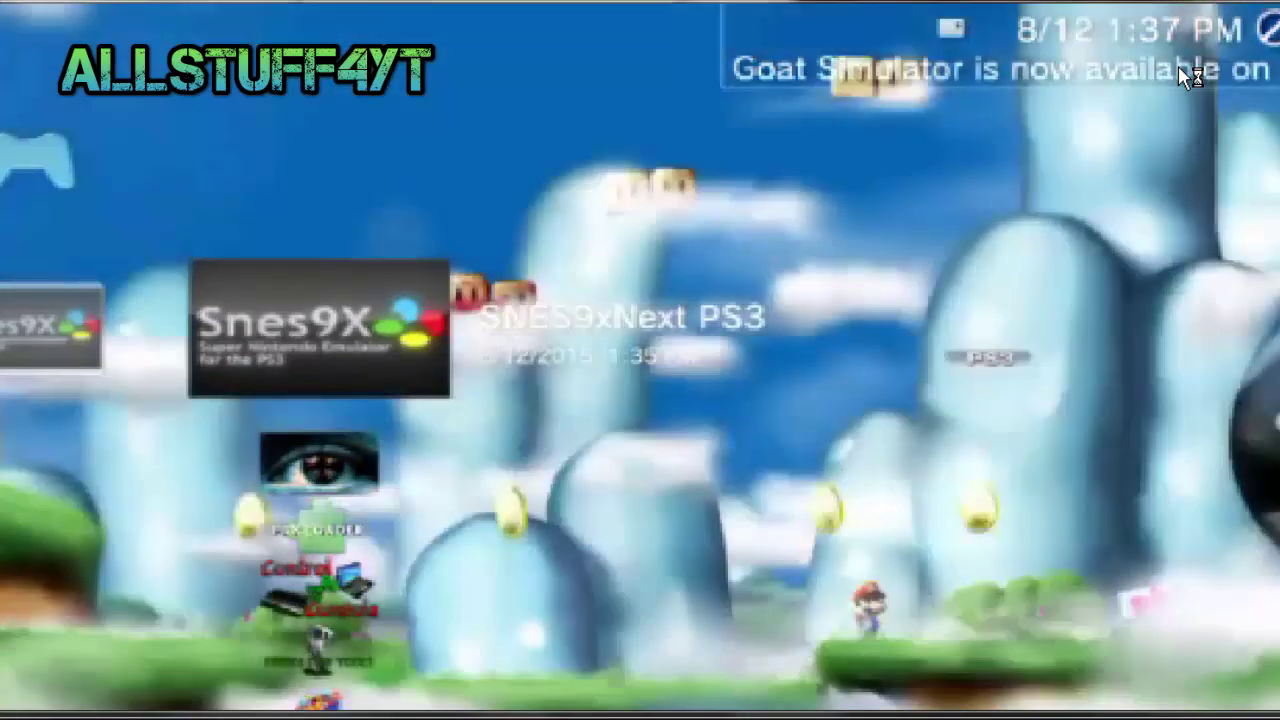
- Launch SNES9x Next and page through its settings to the PATH tab
key(x)
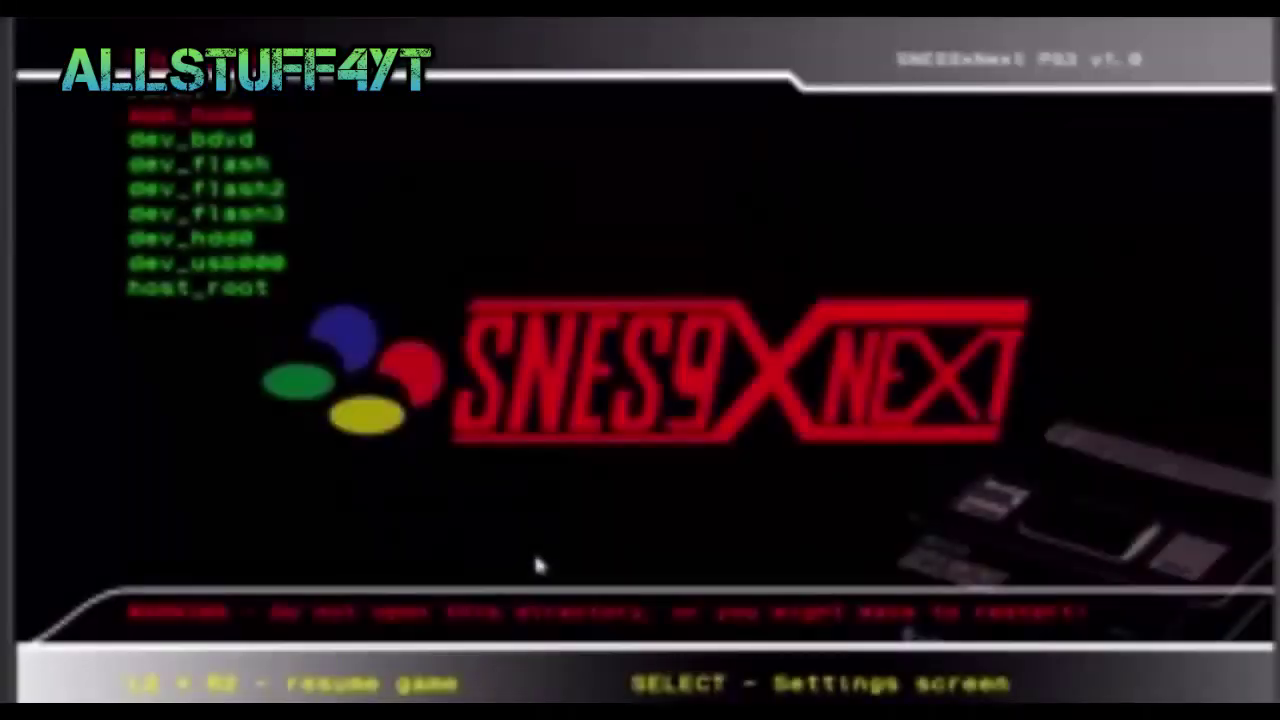
key(Select)
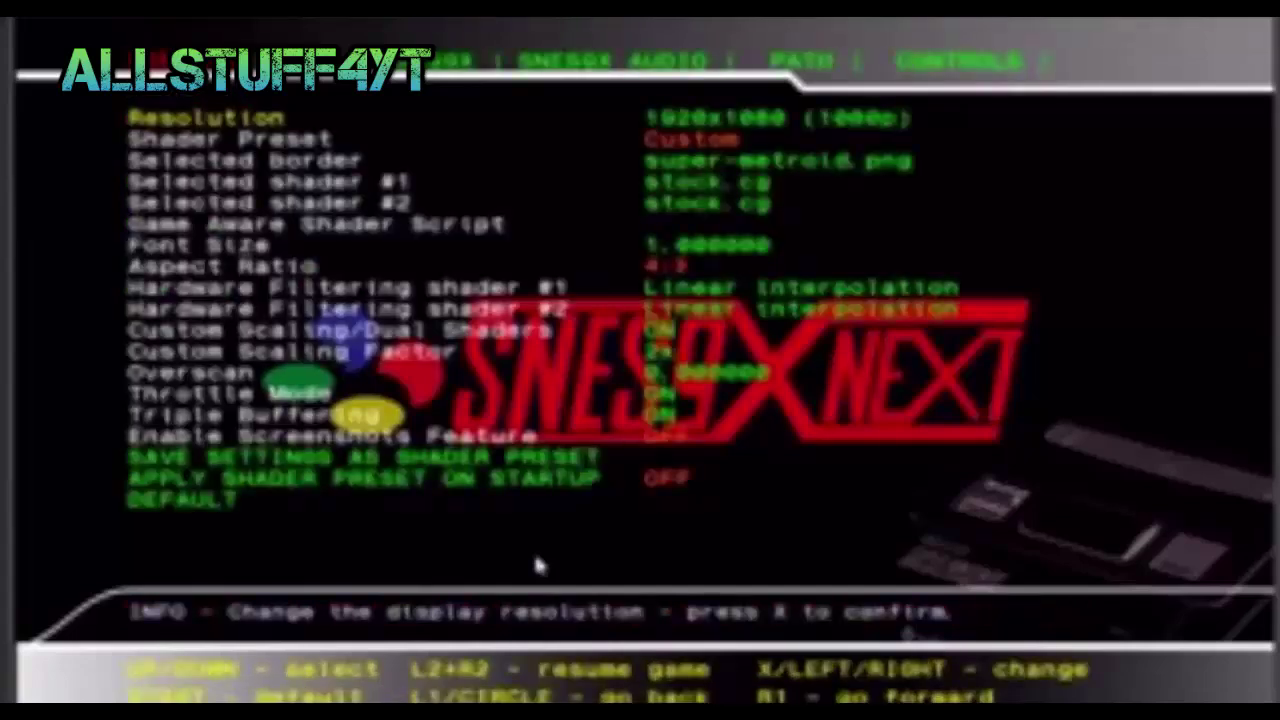
key(R1)
key(R1)
key(R1)
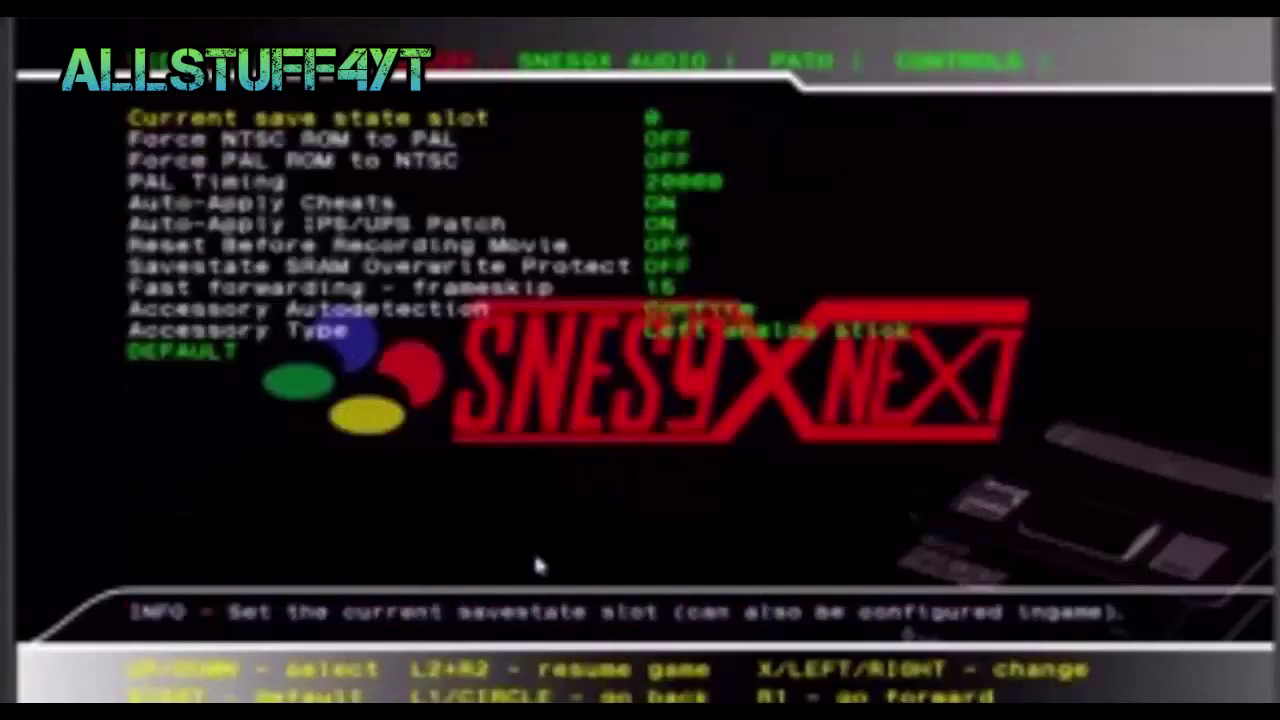
key(R1)
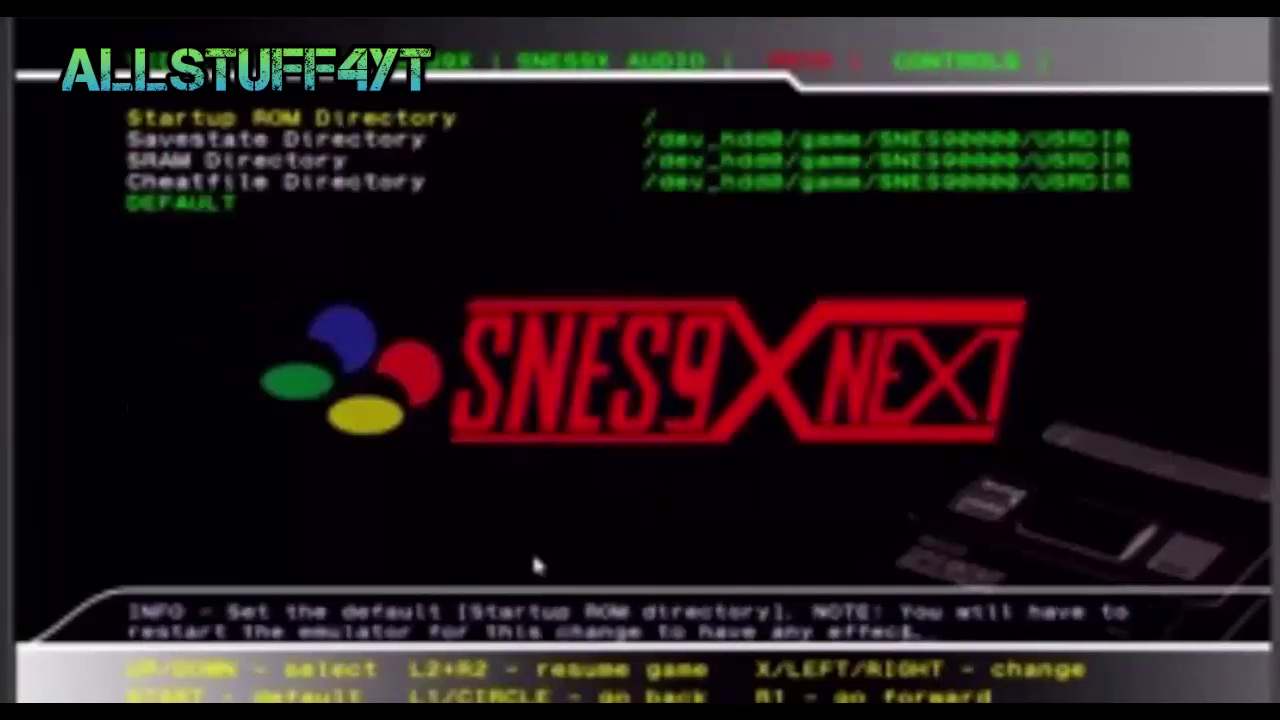
- Browse the Startup ROM Directory picker into dev_hdd0 > game
key(Return)
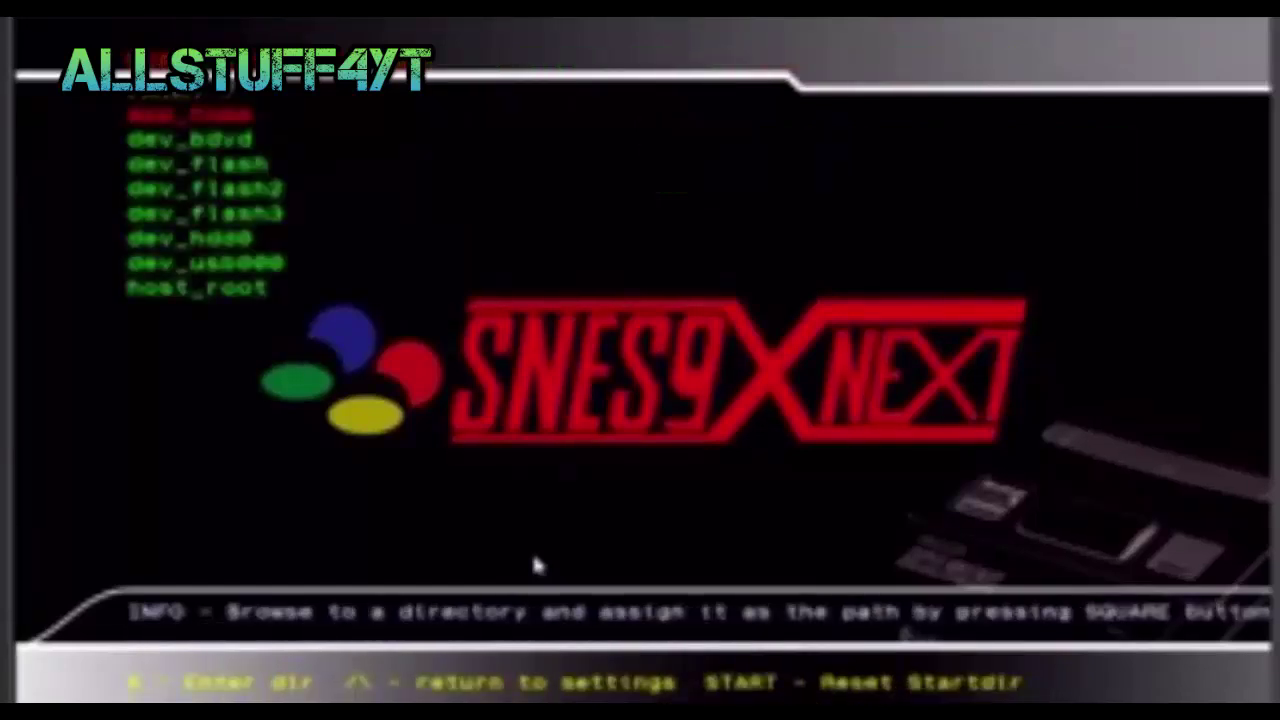
key(Down)
key(Down)
key(Down)
key(Down)
key(Down)
key(Down)
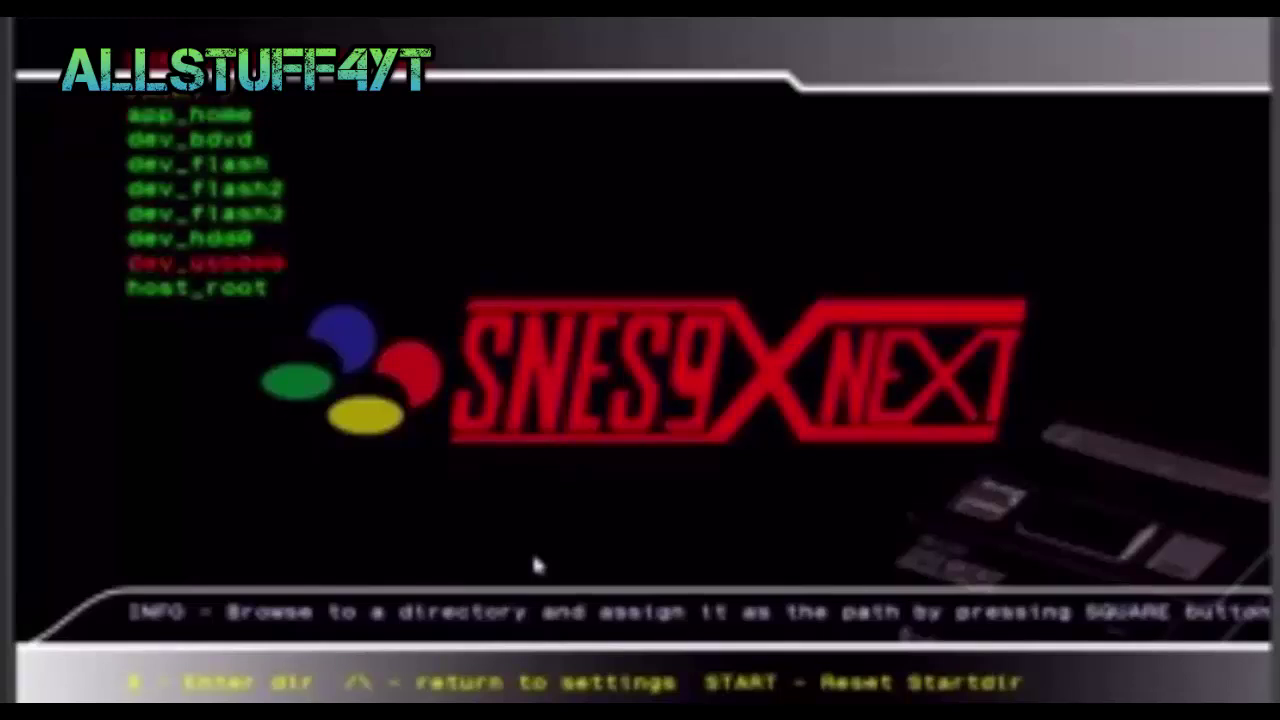
key(Down)
key(Up)
key(Up)
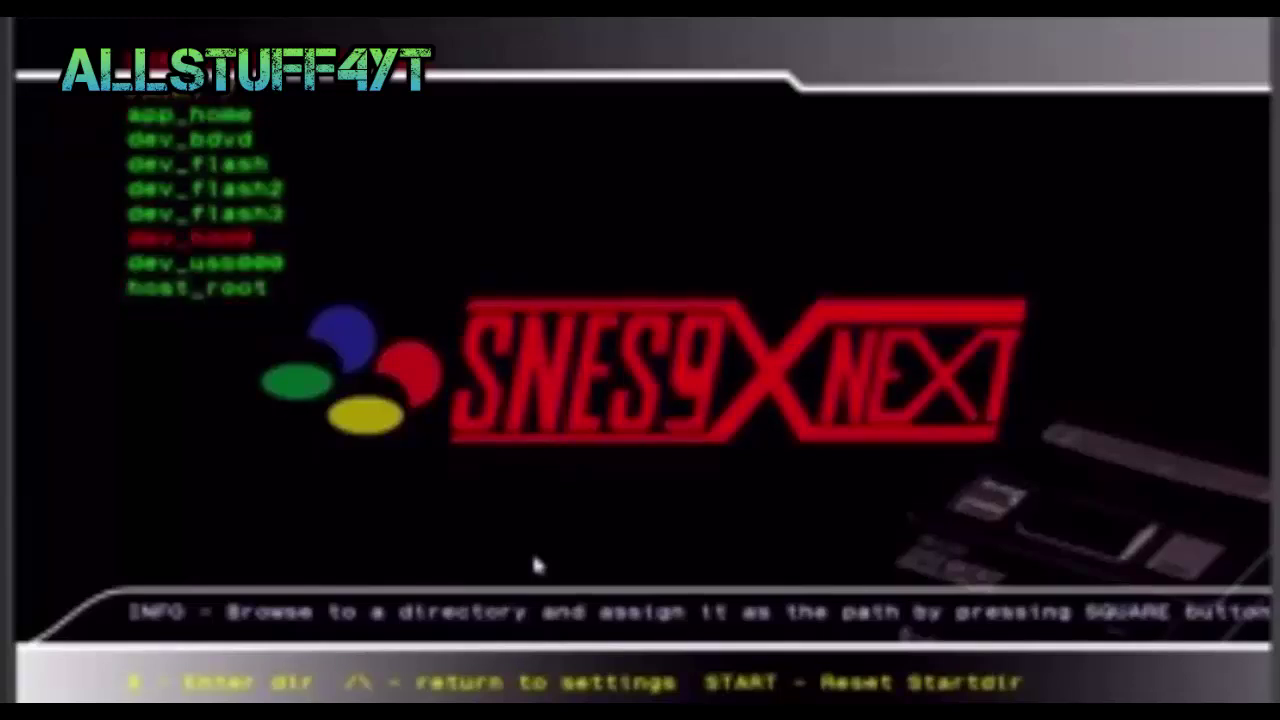
key(Return)
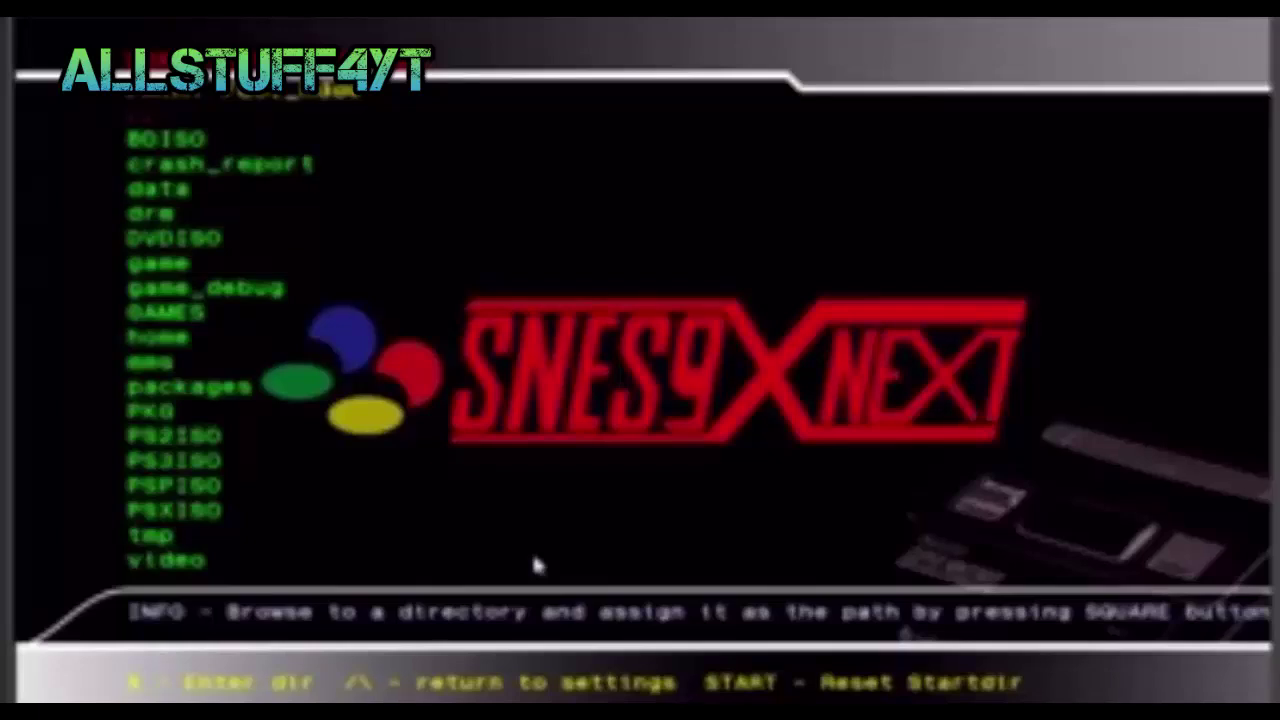
key(Down)
key(Down)
key(Down)
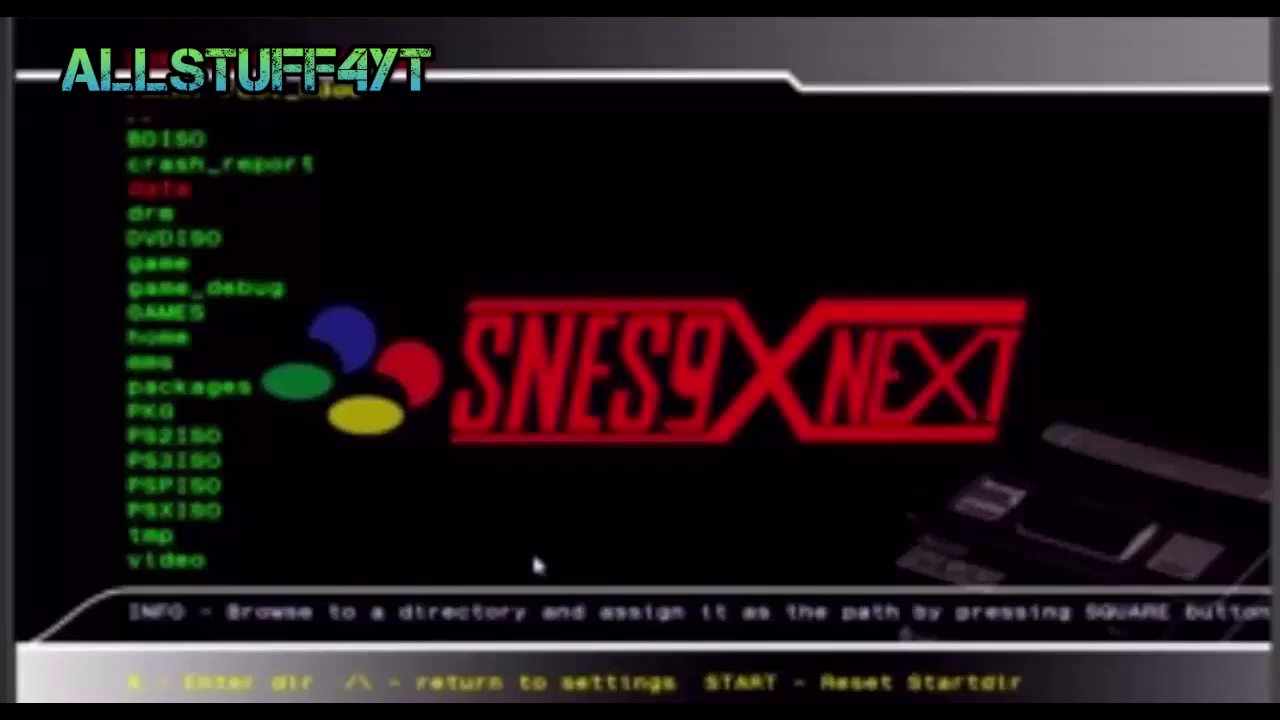
key(Down)
key(Down)
key(Down)
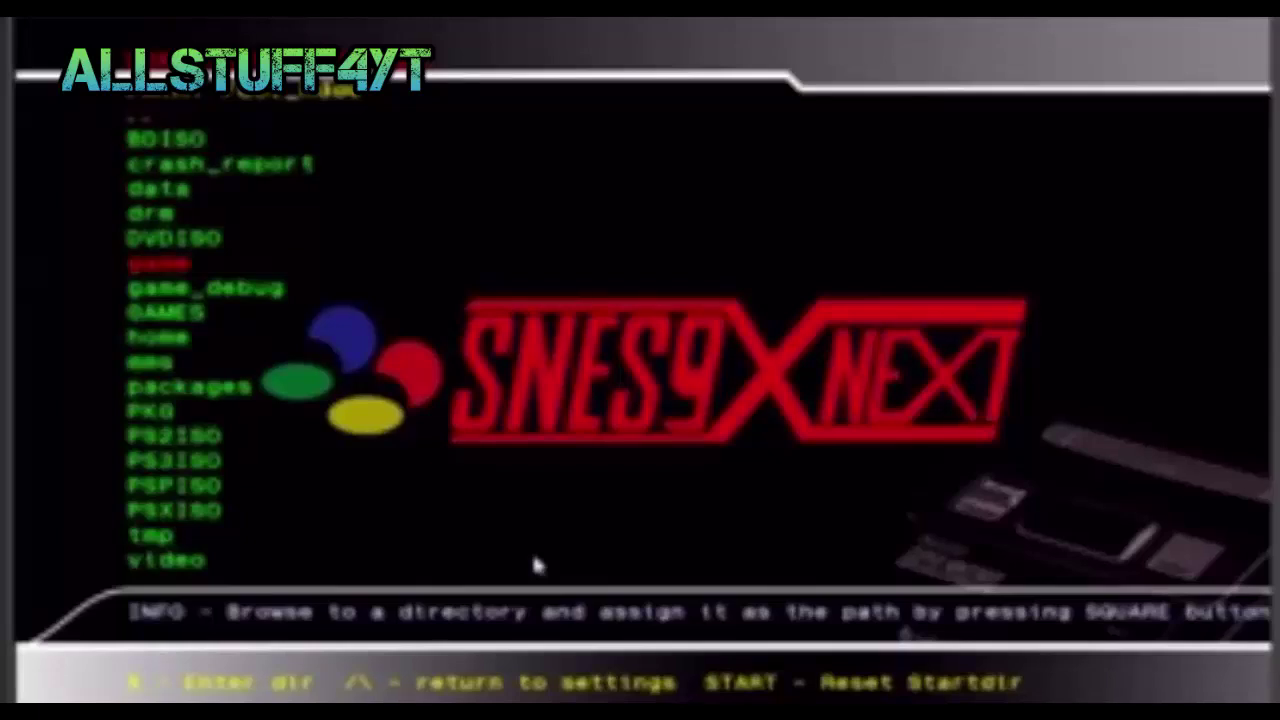
key(Return)
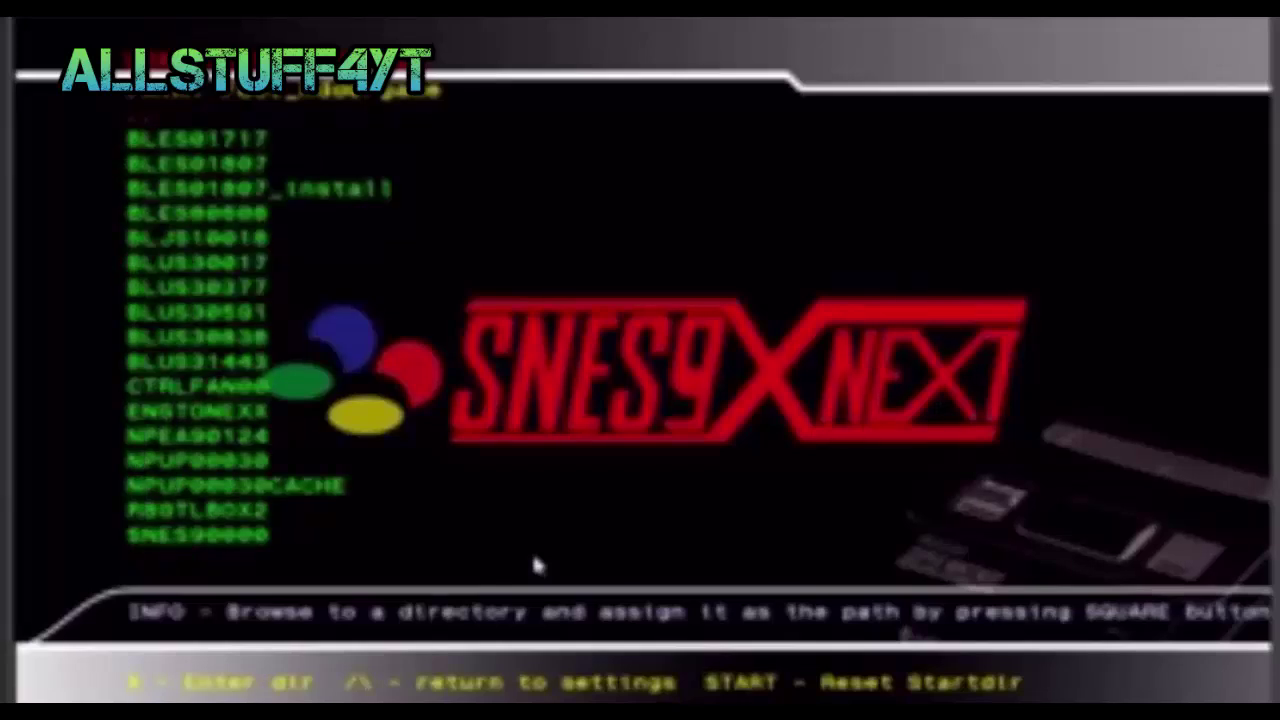
- Open SNES90000 > USRDIR > roms and assign it as the startup ROM directory
key(Down)
key(Down)
key(Down)
key(Down)
key(Down)
key(Down)
key(Down)
key(Down)
key(Down)
key(Down)
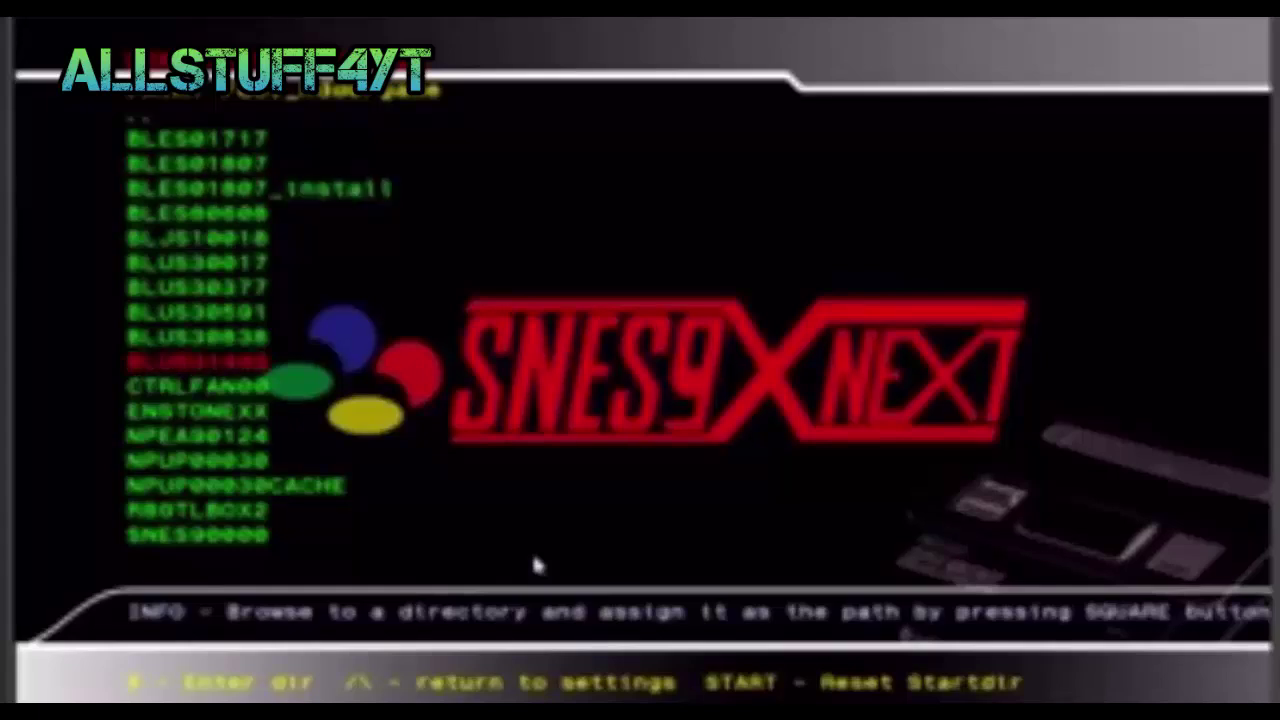
key(Down)
key(Down)
key(Down)
key(Down)
key(Down)
key(Down)
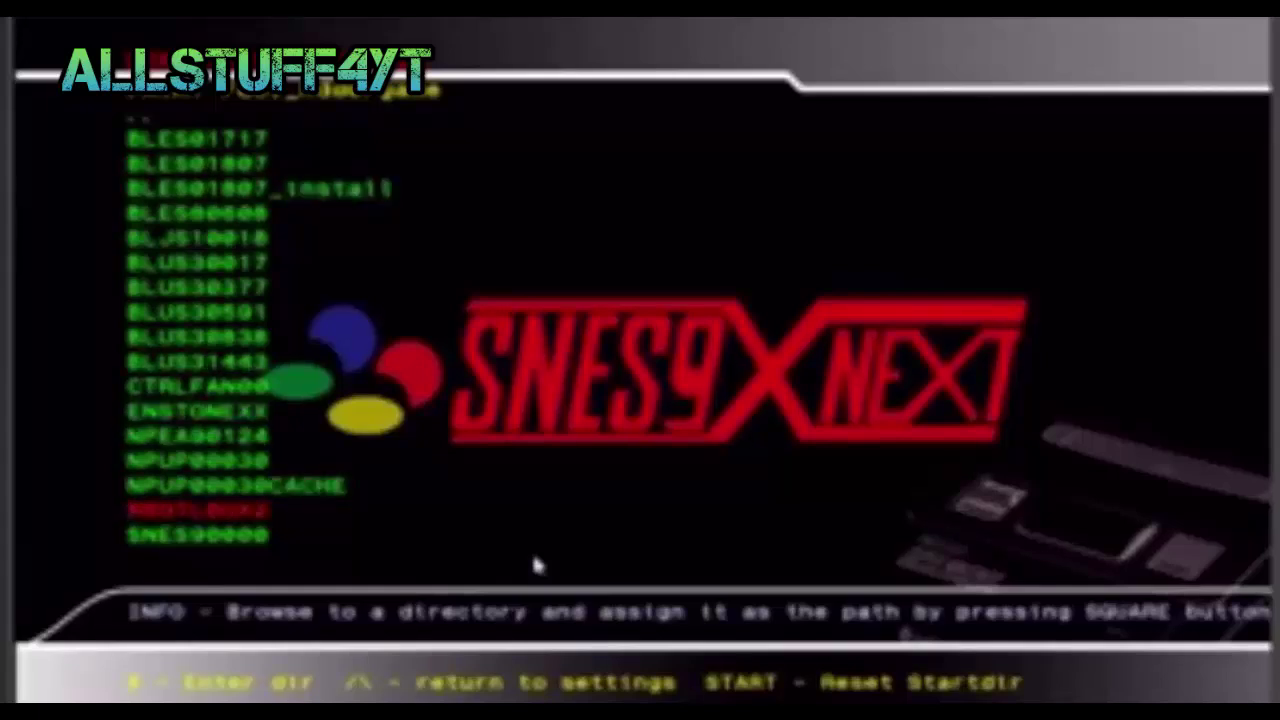
key(Down)
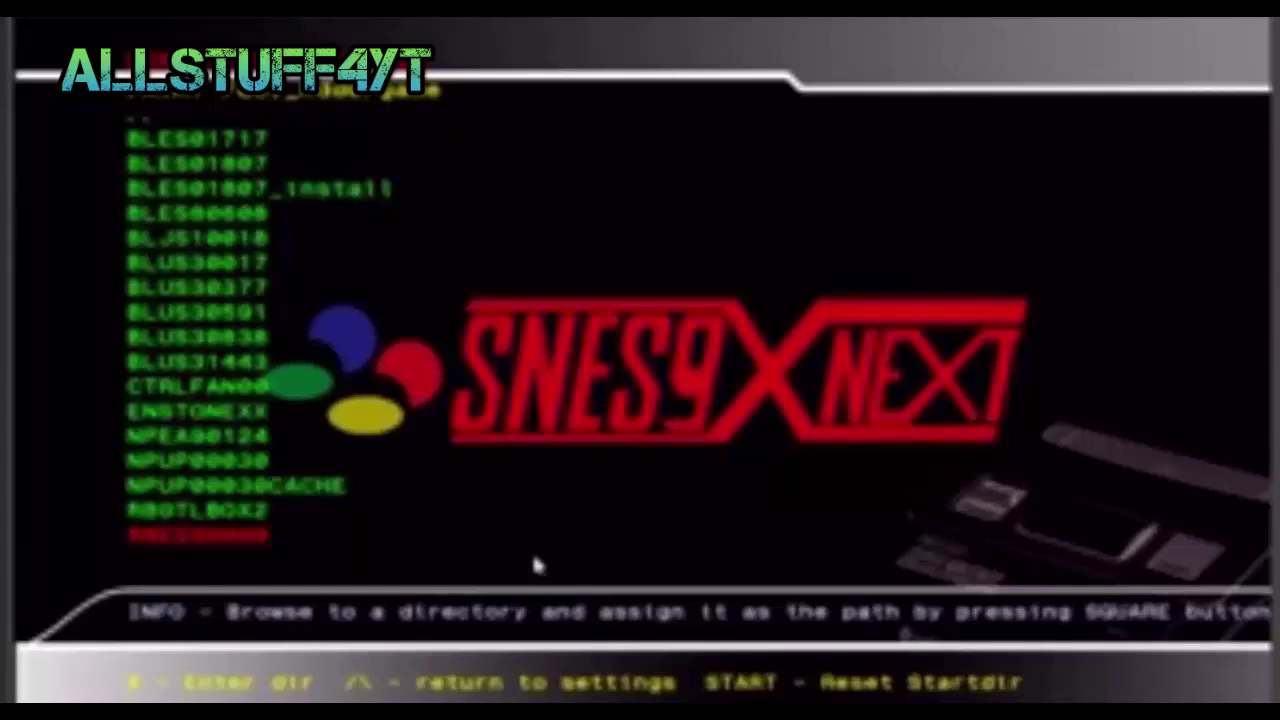
key(Return)
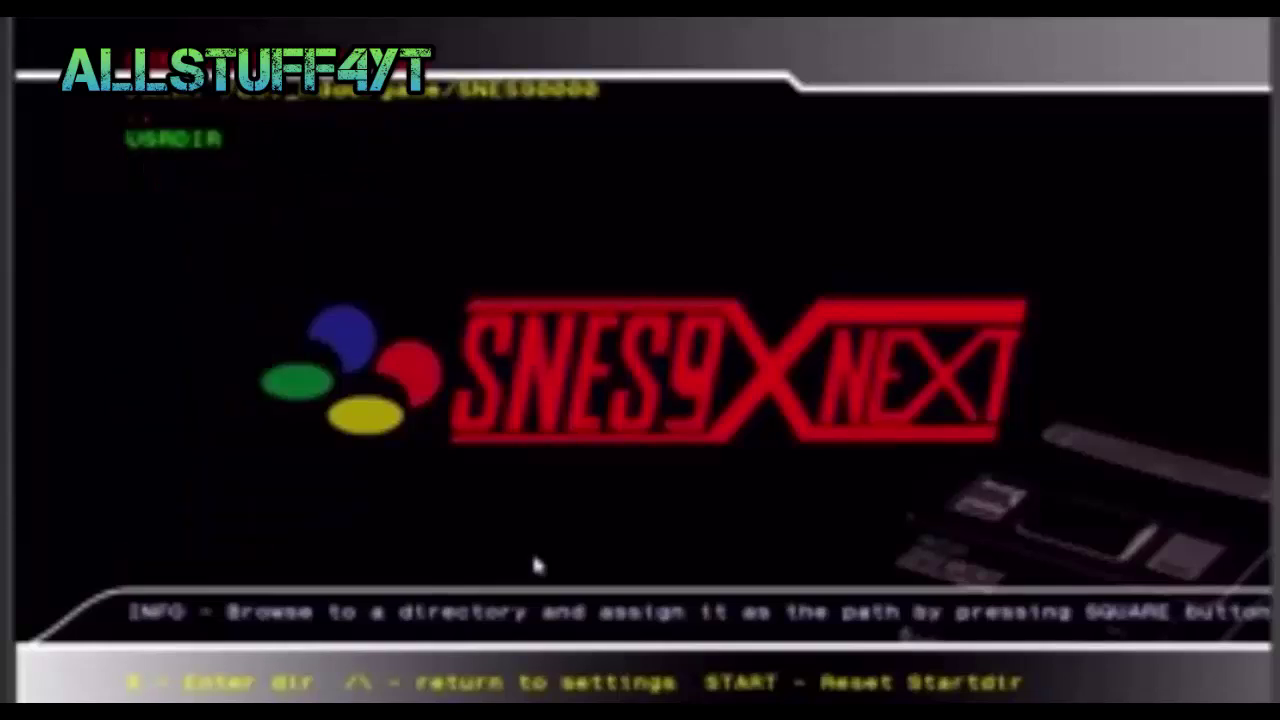
key(Down)
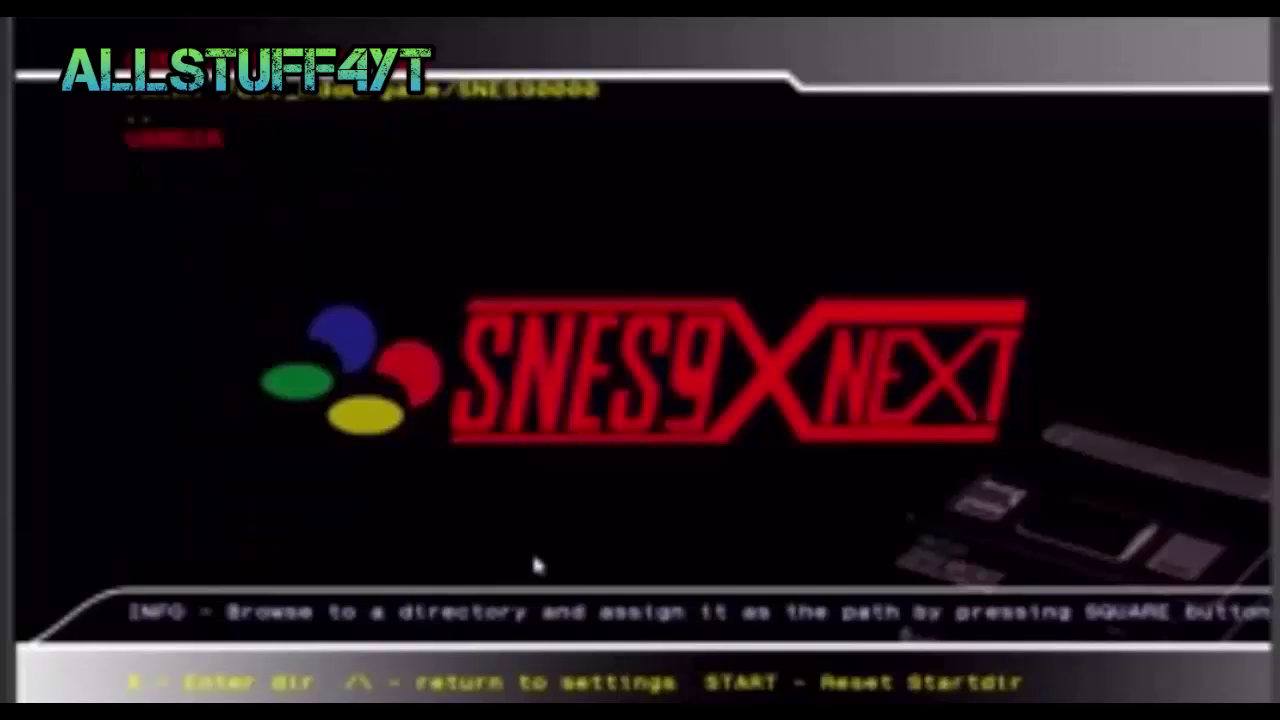
key(Return)
key(Down)
key(Down)
key(Down)
key(Down)
key(Down)
key(Up)
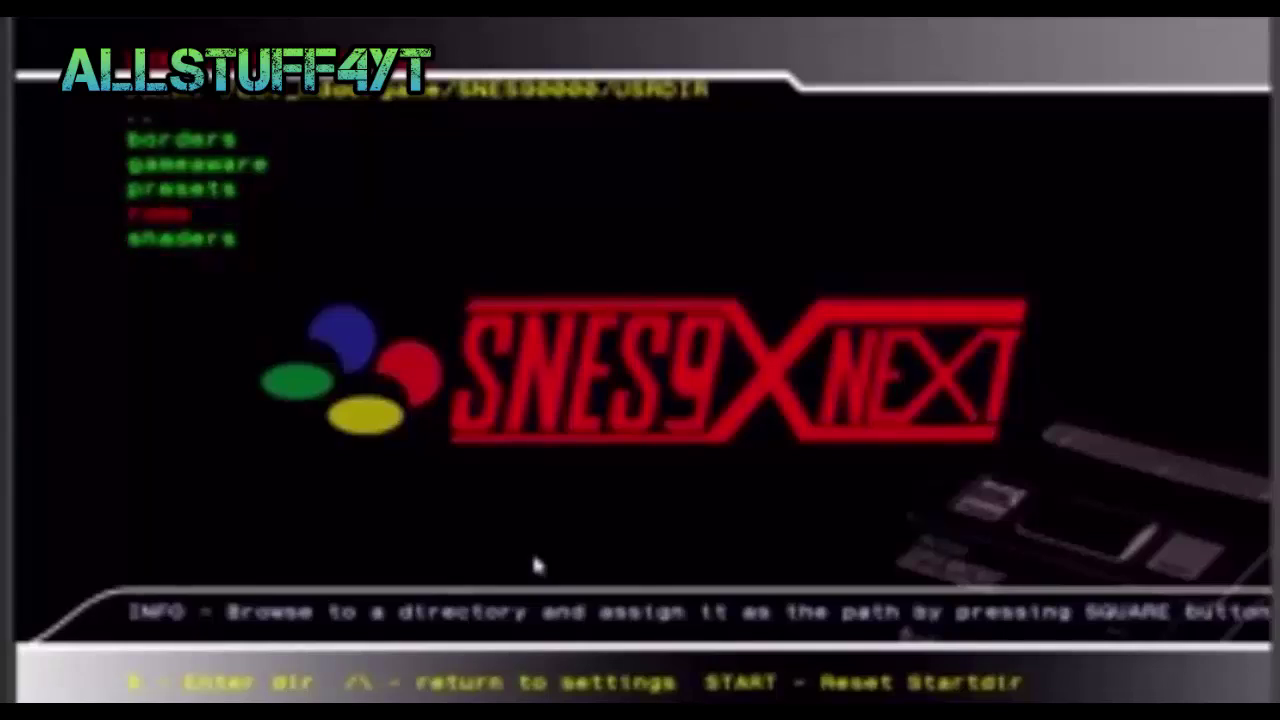
key(Return)
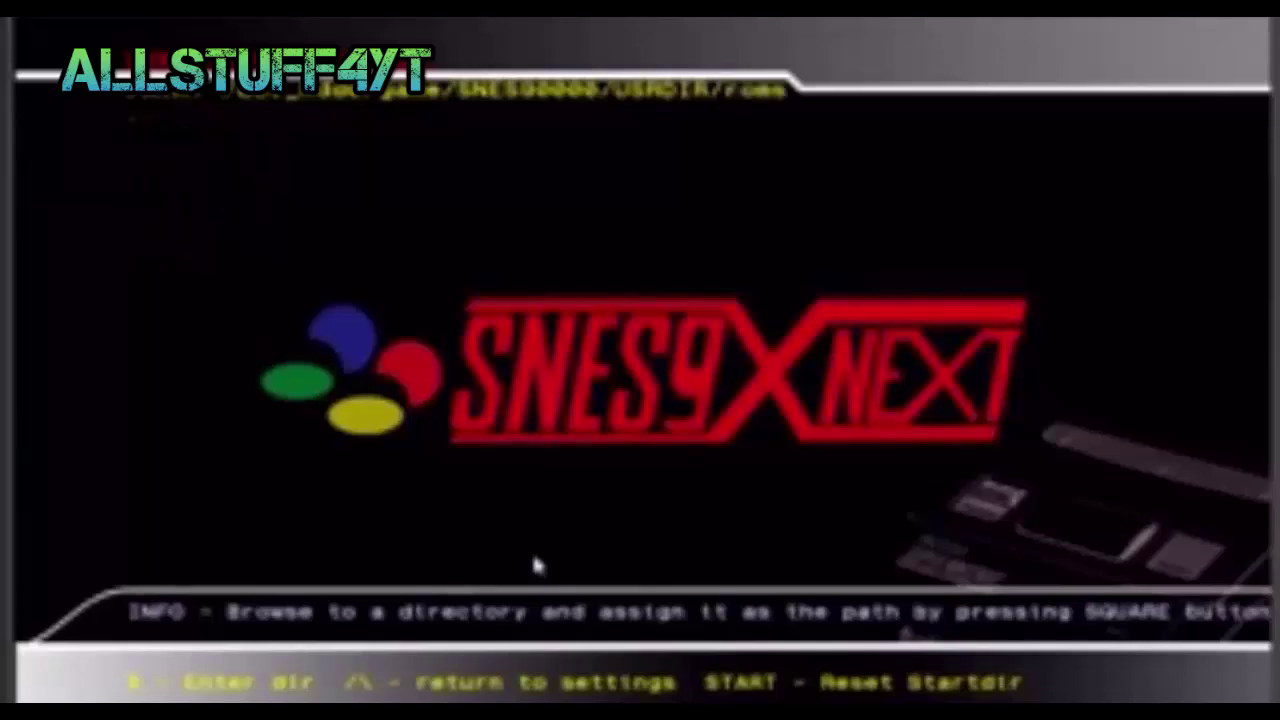
key(Escape)
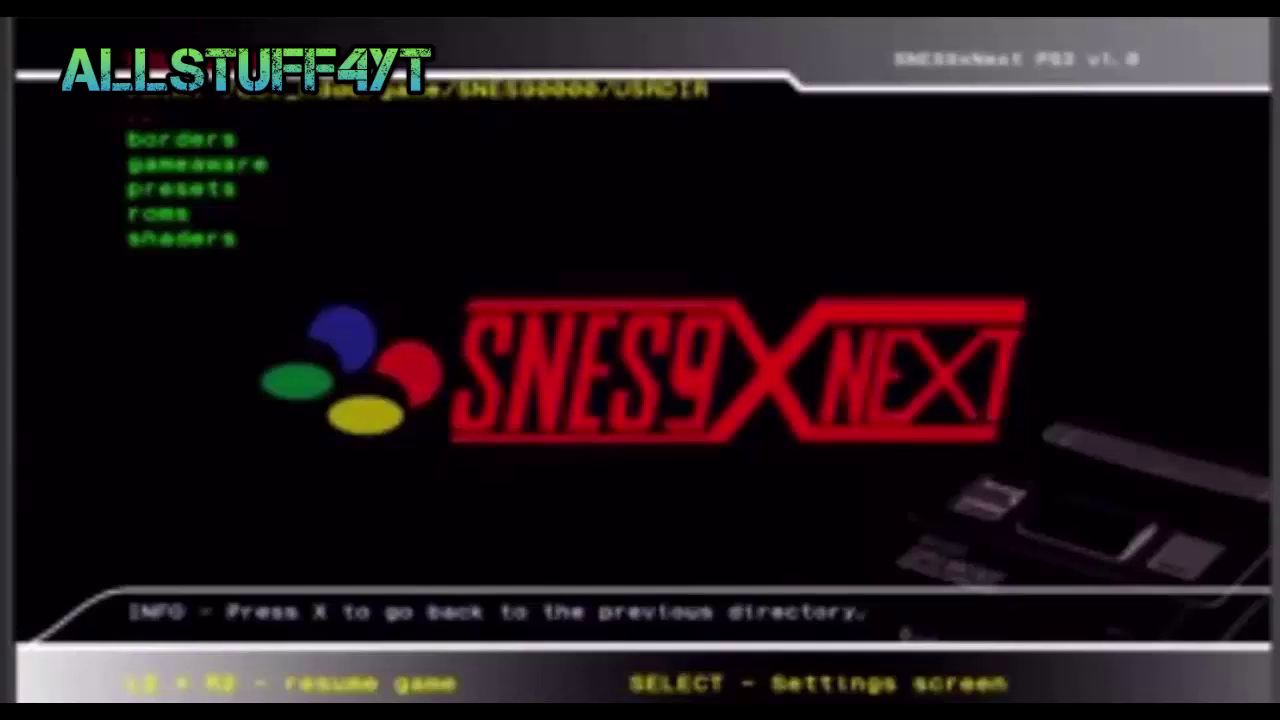
- Enter the roms folder and highlight Super Mario World (USA).sfc below pong.sfc
key(Down)
key(Down)
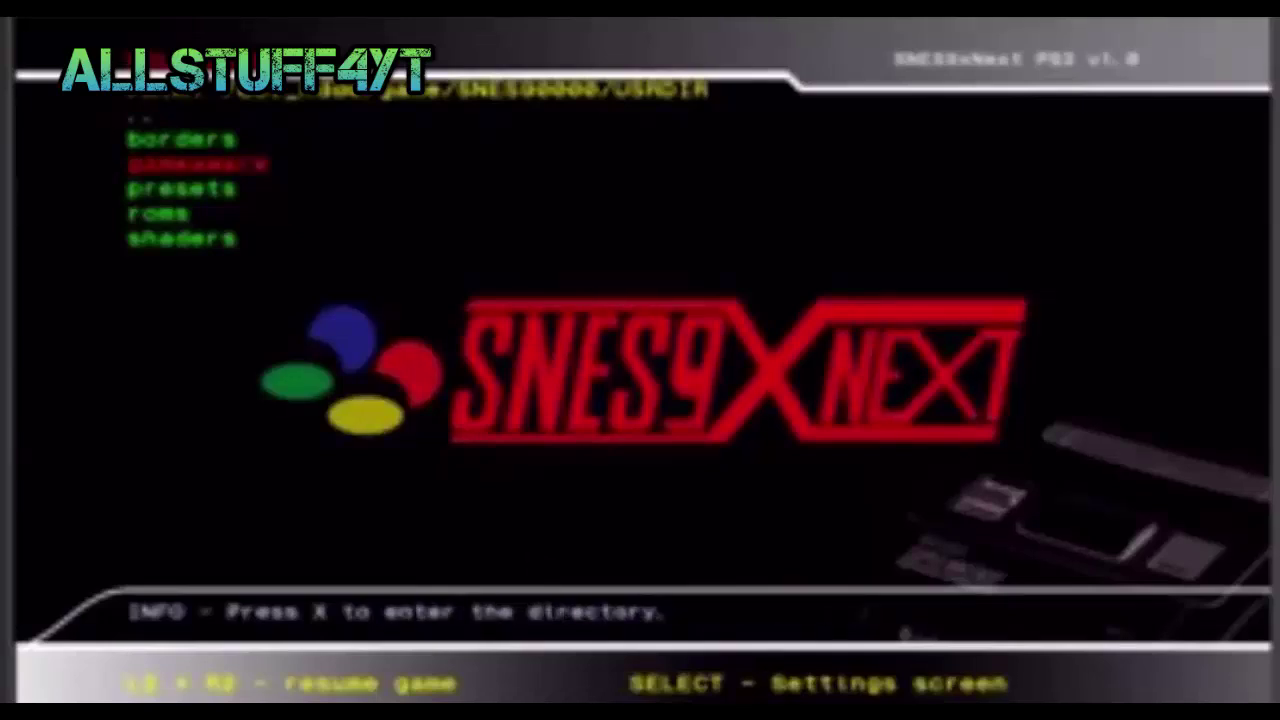
key(Down)
key(Down)
key(Down)
key(Up)
key(Up)
key(Down)
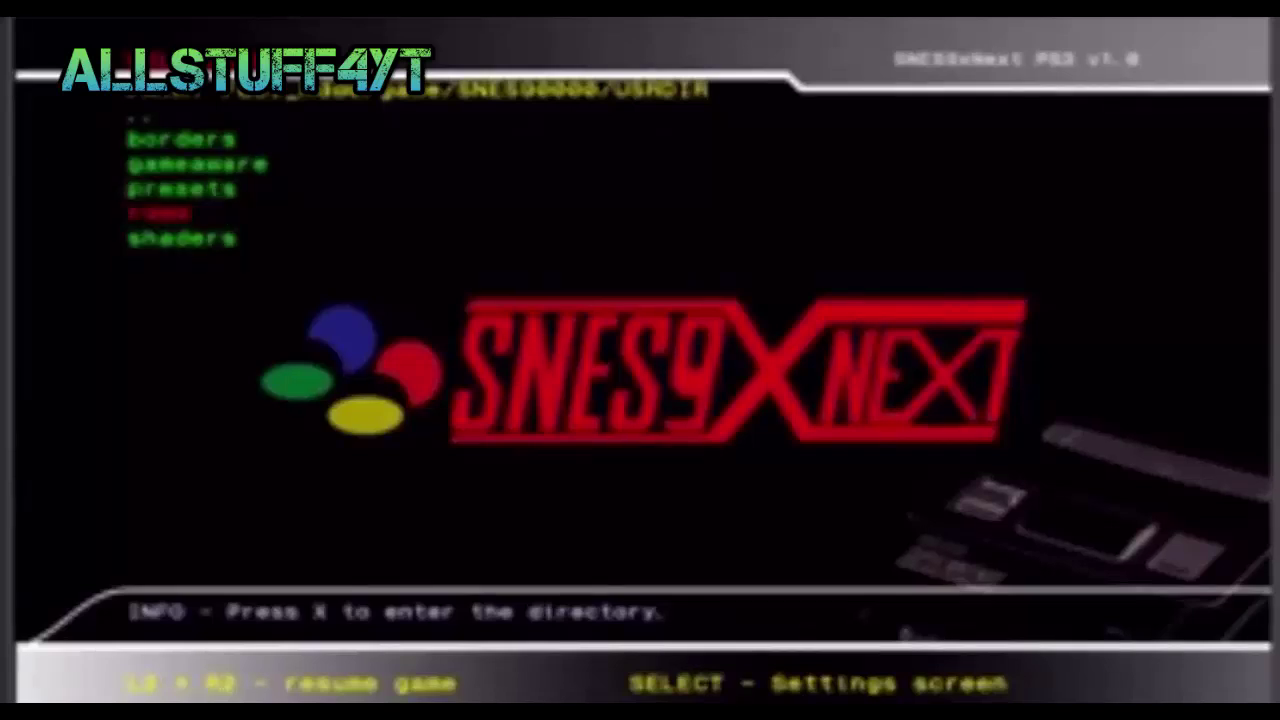
key(x)
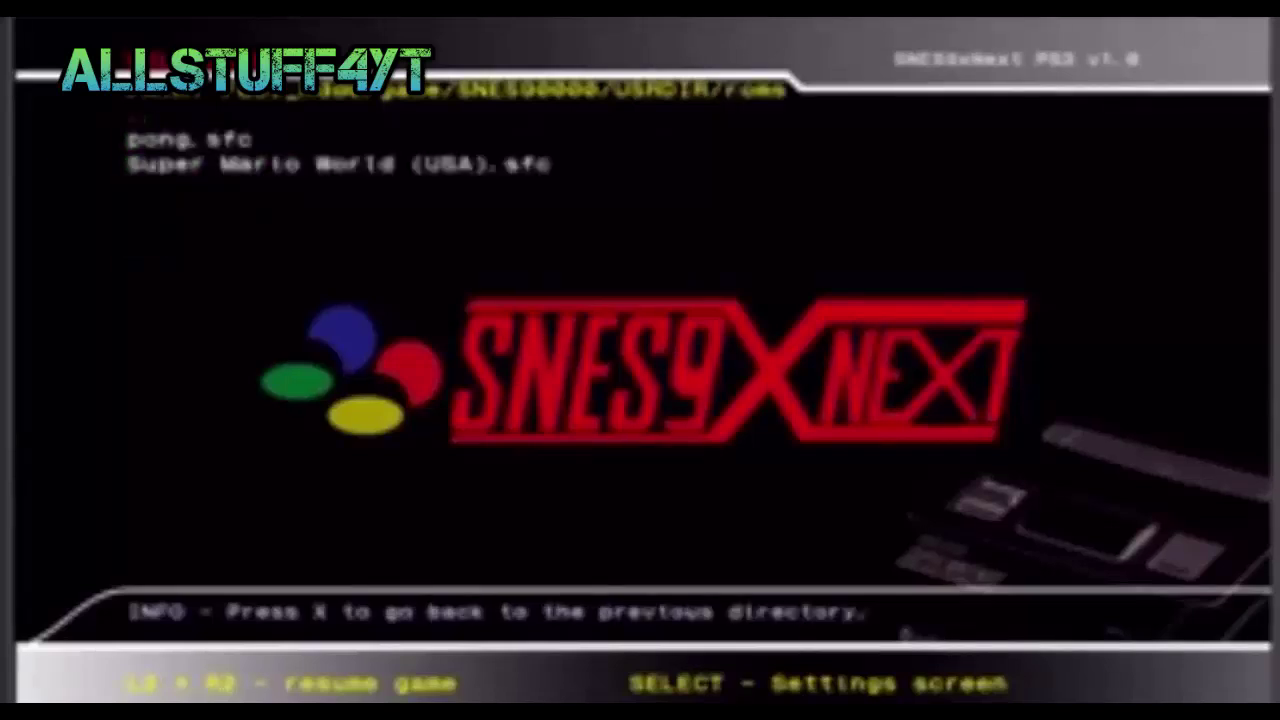
key(Down)
key(Down)
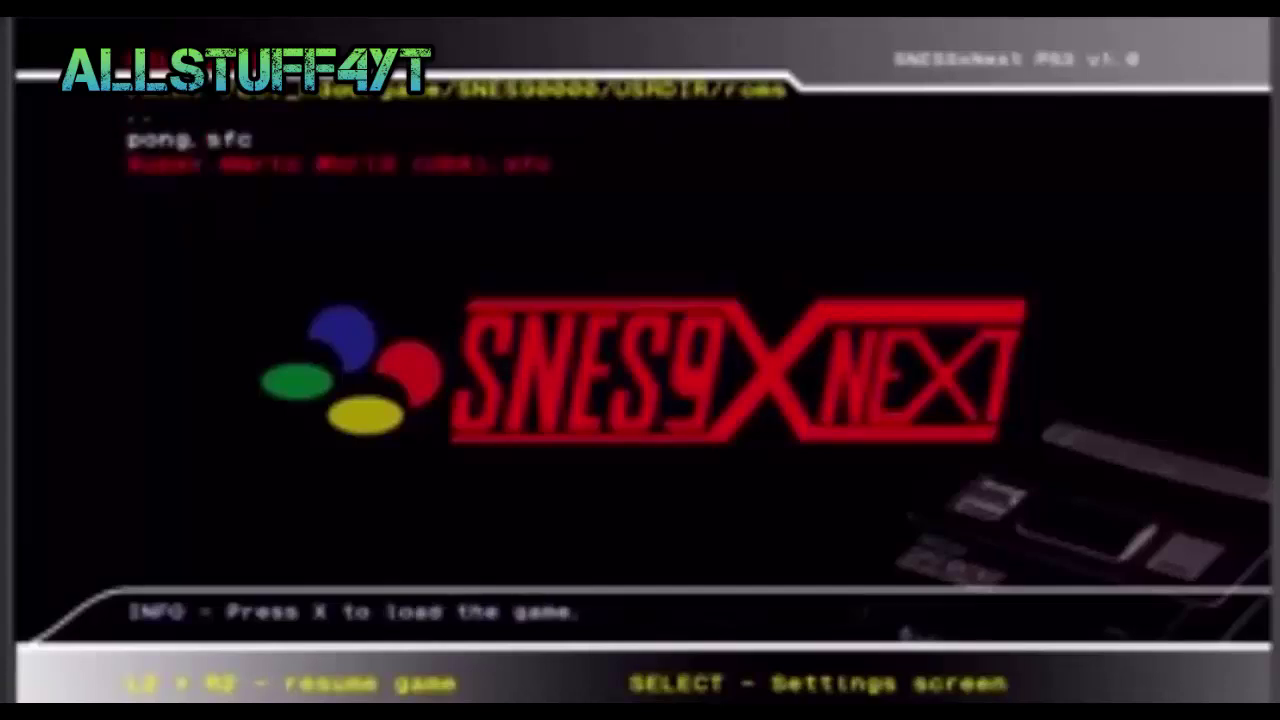
- Load Super Mario World (USA).sfc in SNES9x Next and start it from the title screen
key(x)
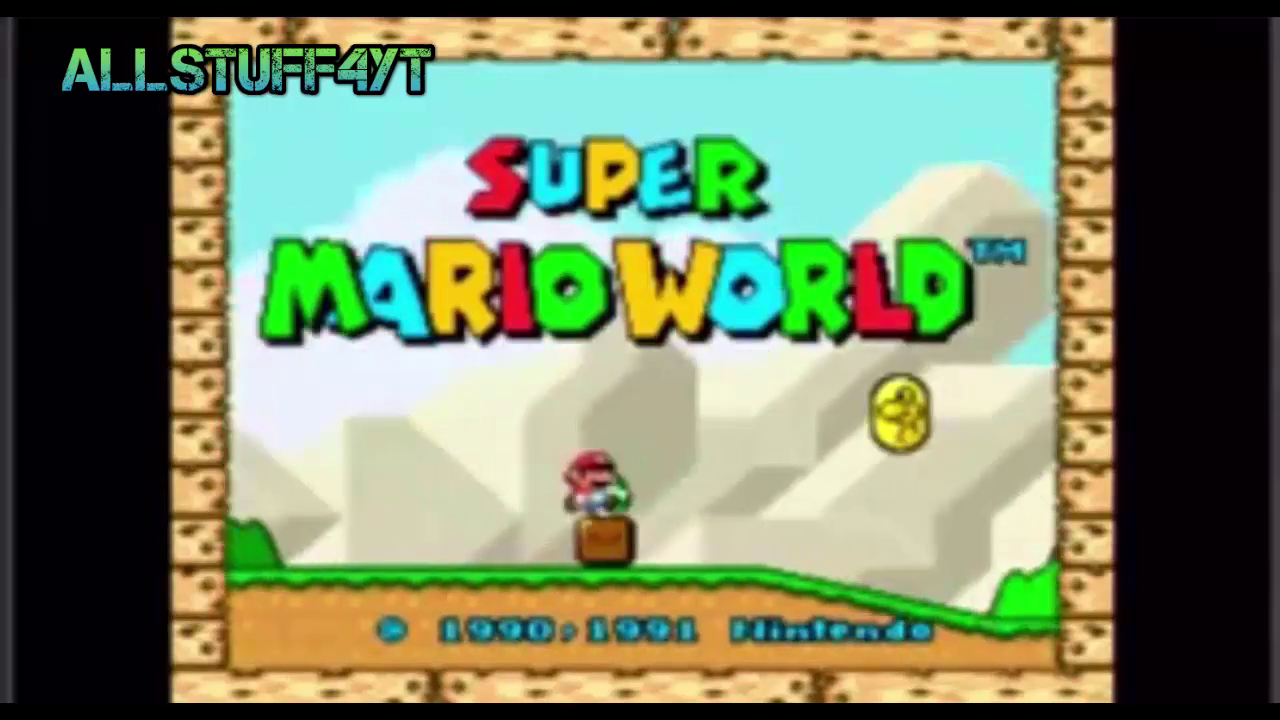
key(Return)
key(Return)
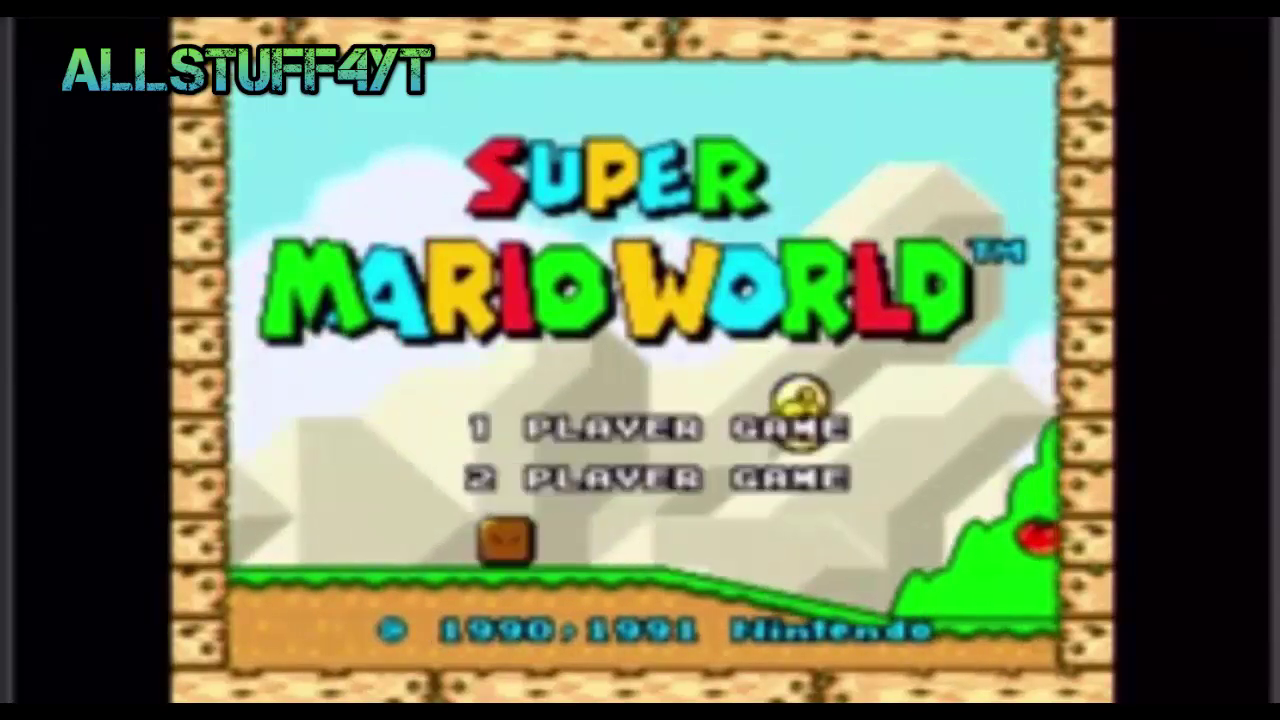